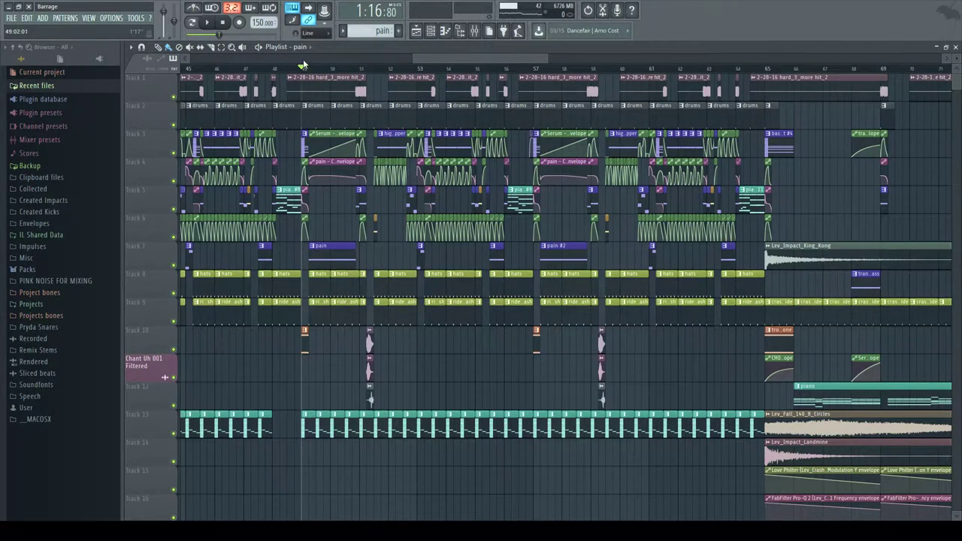
# Zoom the Playlist ruler and start playing the Barrage arrangement from around bar 49.
pyautogui.scroll(2, 303, 73)
pyautogui.scroll(-2, 302, 74)
pyautogui.scroll(1, 301, 76)
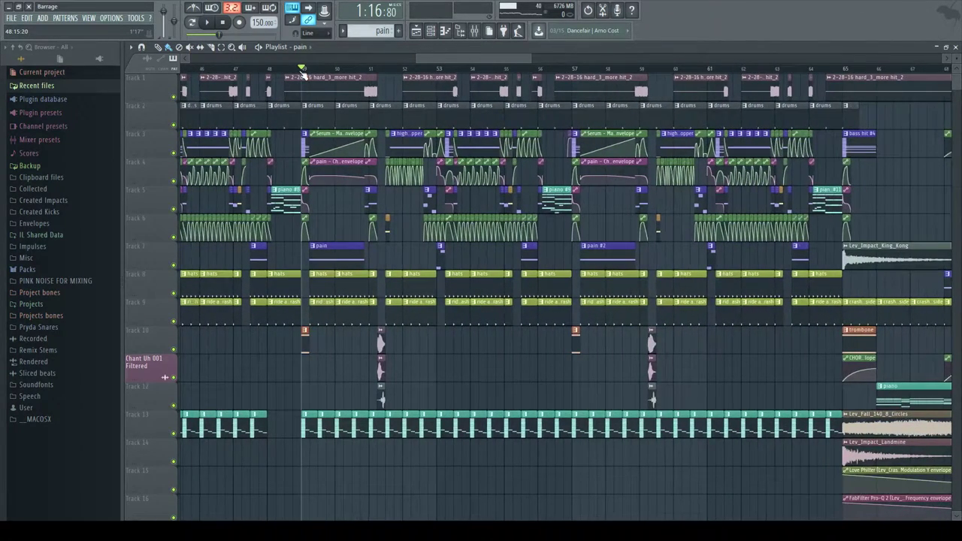
pyautogui.click(209, 22)
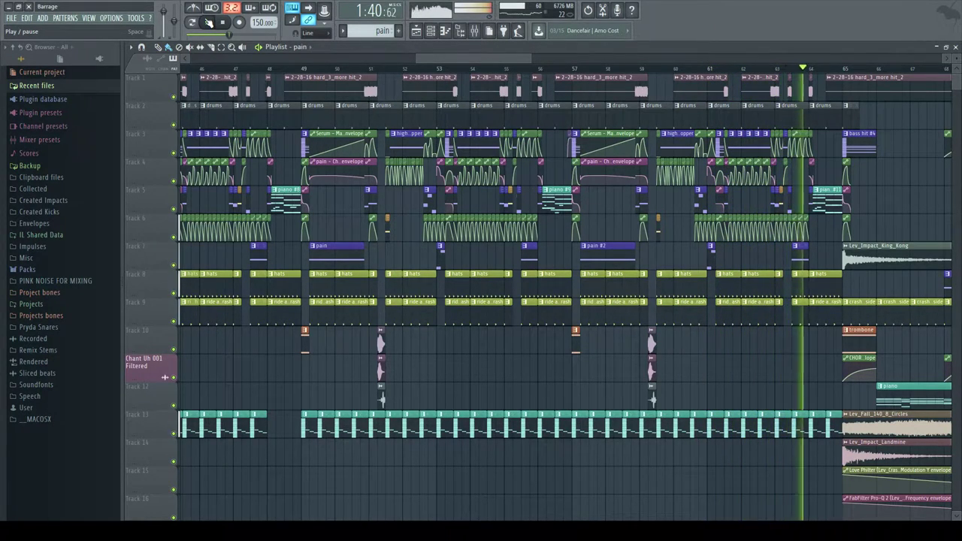
# Stop playback, zoom in on bar 49 and select bar 49 to about bar 51 on the ruler.
pyautogui.click(209, 23)
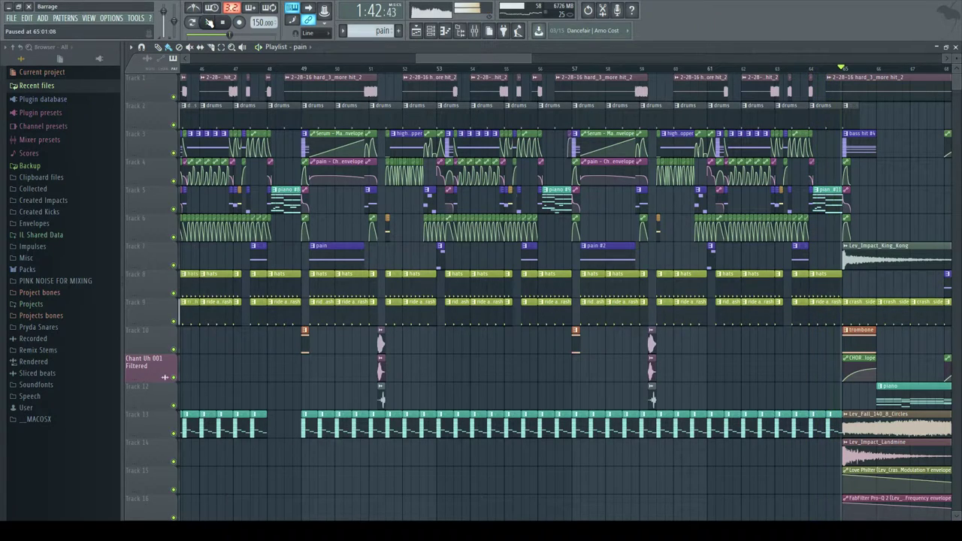
pyautogui.scroll(2, 335, 72)
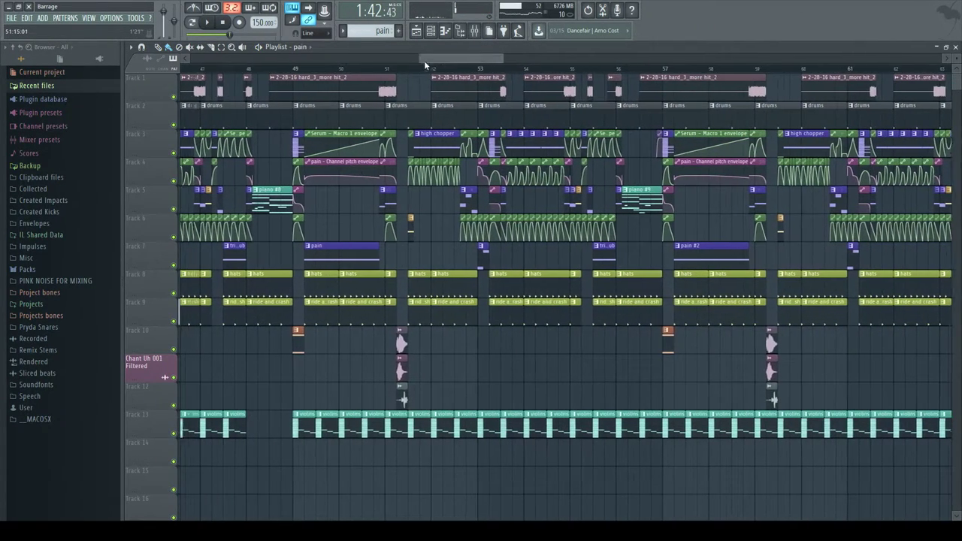
pyautogui.hscroll(-2, 397, 70)
pyautogui.scroll(1, 397, 70)
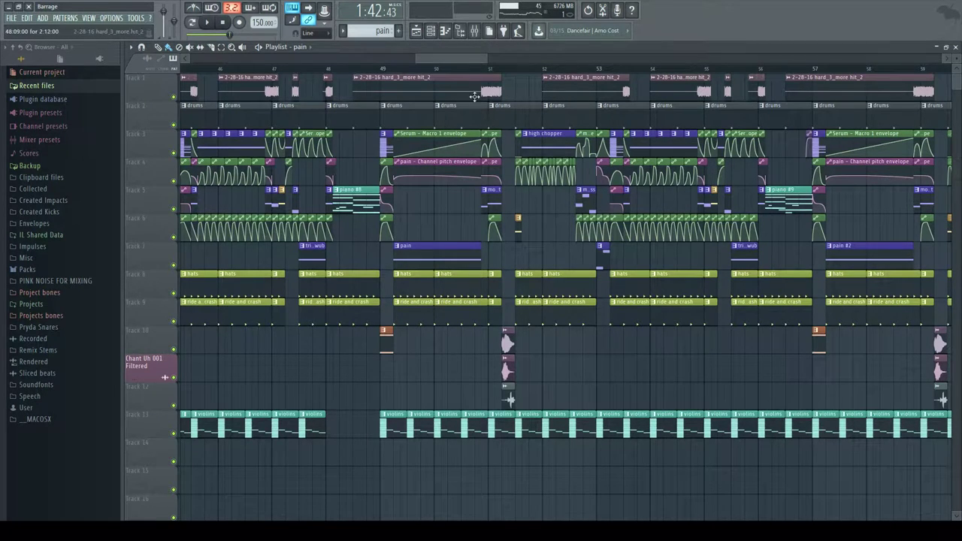
pyautogui.scroll(2, 401, 72)
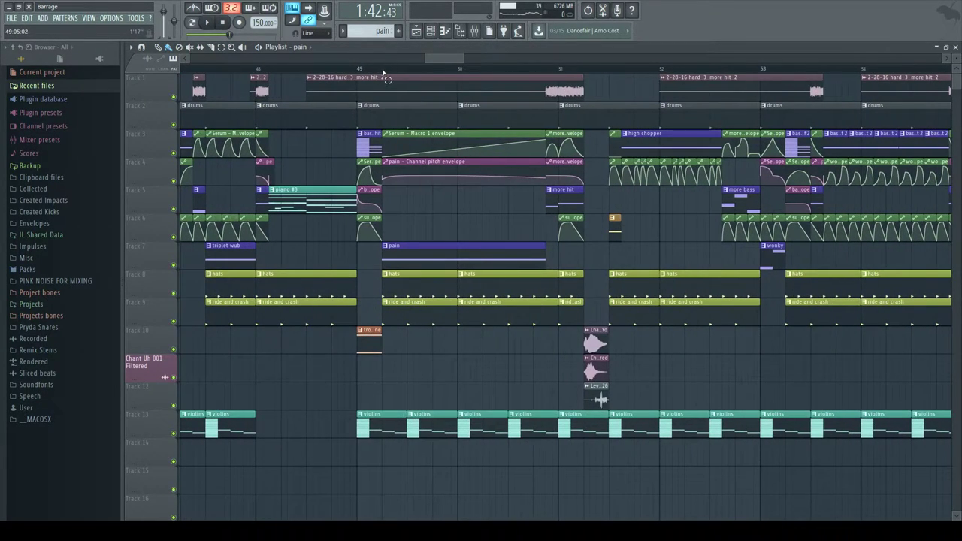
pyautogui.moveTo(384, 78); pyautogui.dragTo(544, 75)
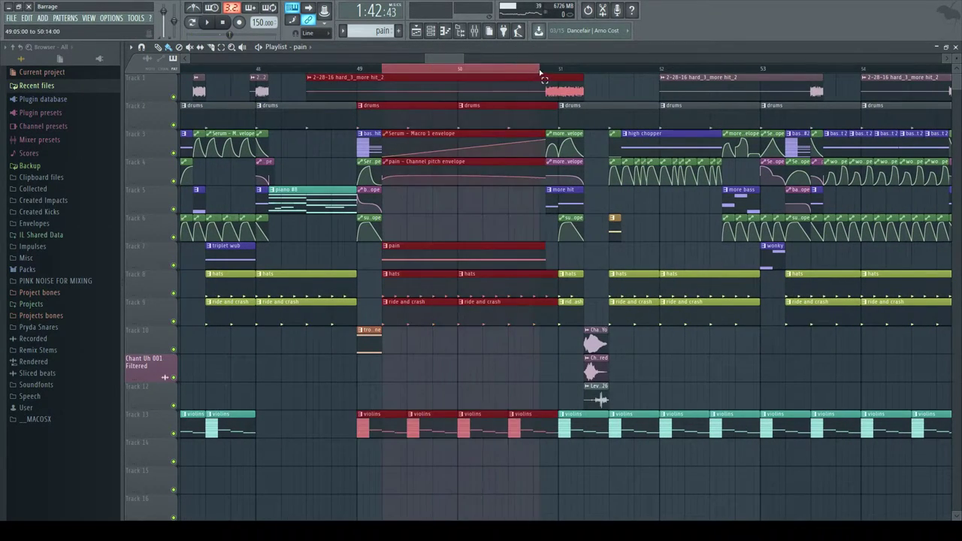
pyautogui.doubleClick(439, 256)
pyautogui.press('F6')
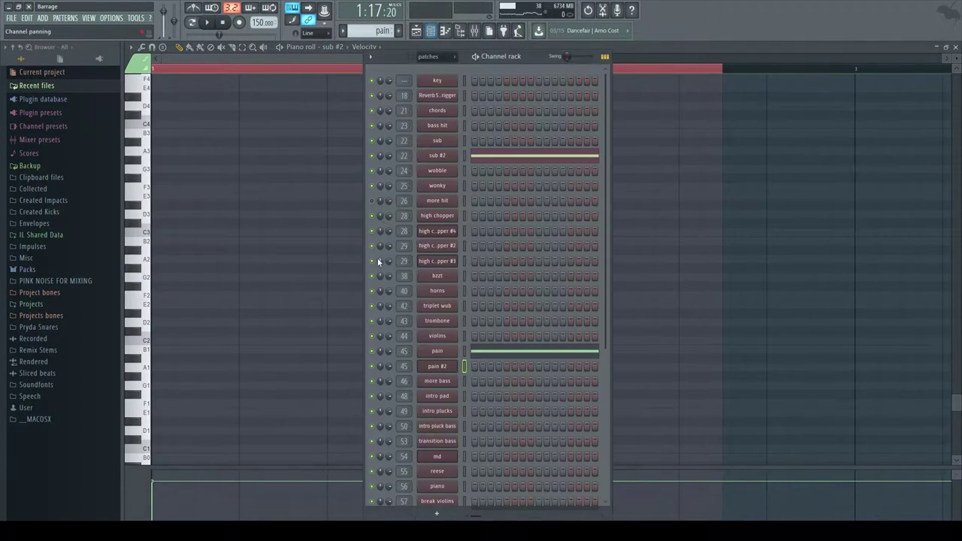
pyautogui.click(403, 351)
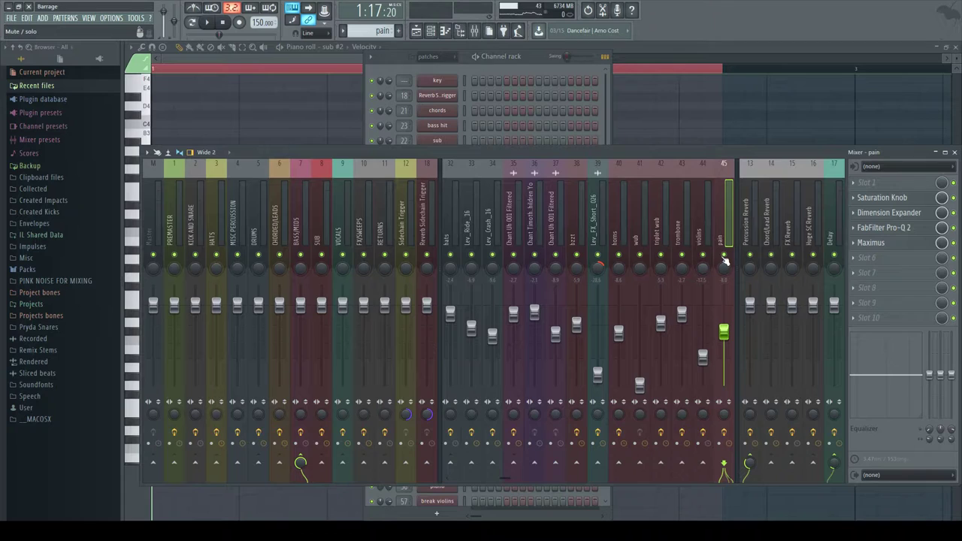
pyautogui.click(206, 22)
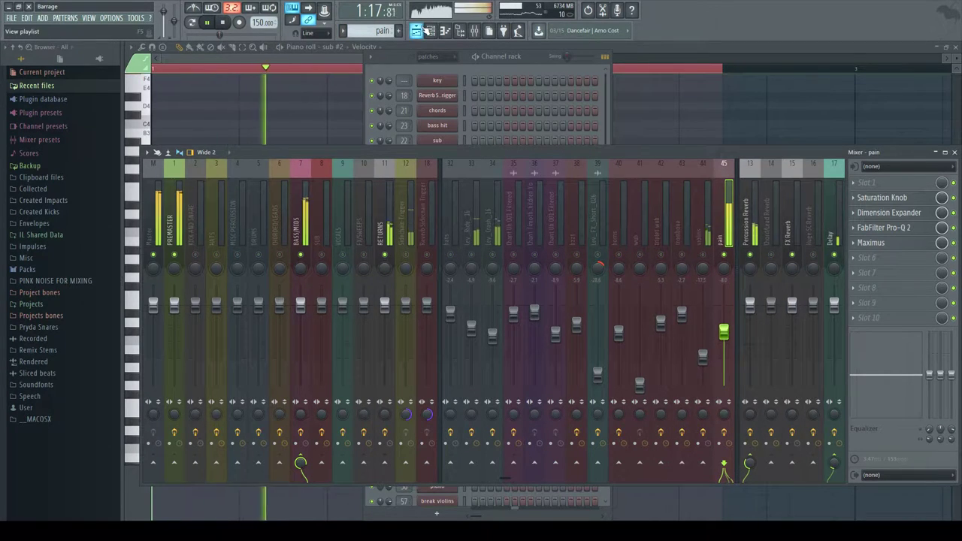
pyautogui.click(209, 23)
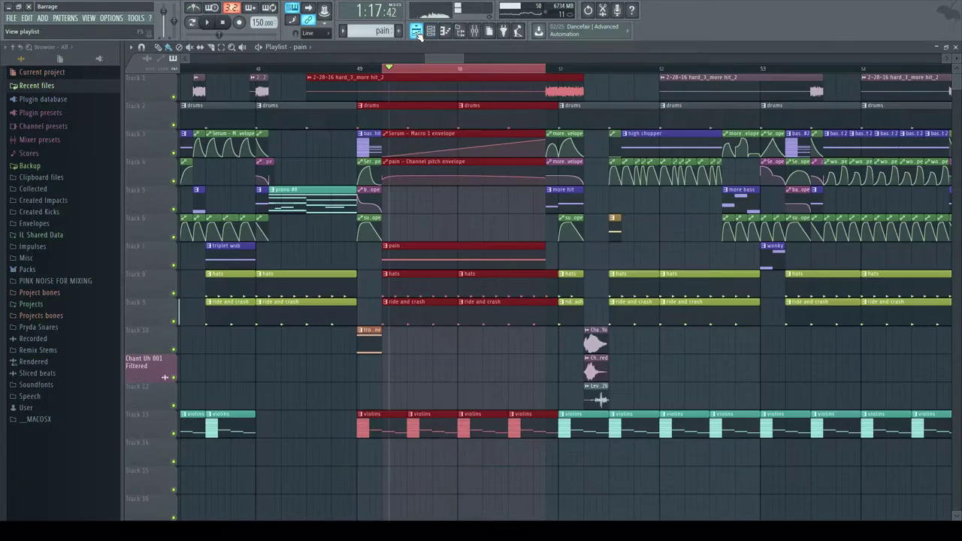
pyautogui.click(417, 31)
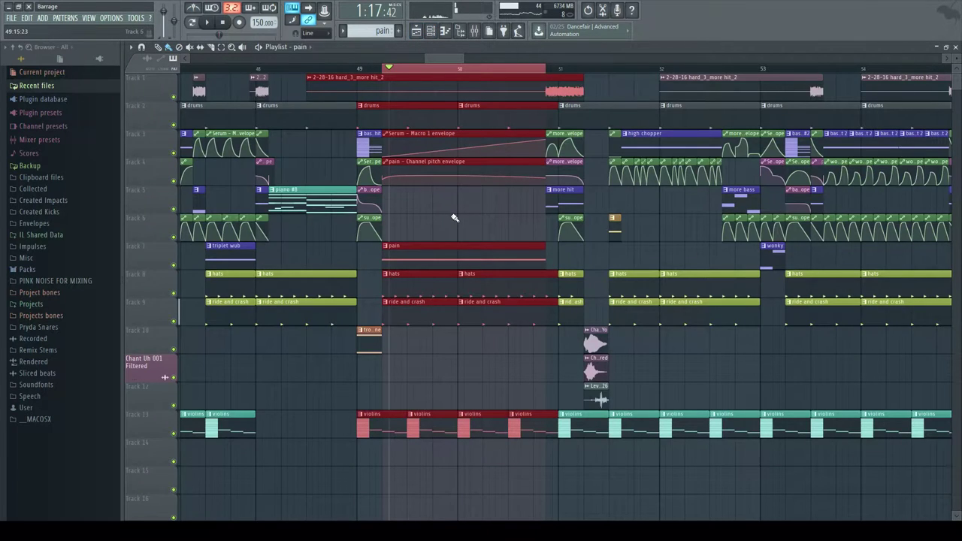
pyautogui.click(438, 33)
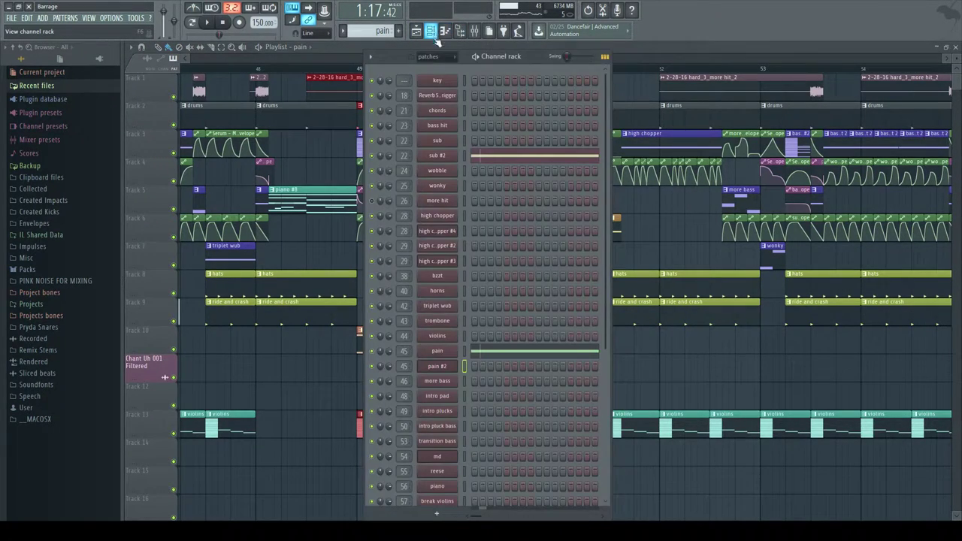
pyautogui.click(434, 346)
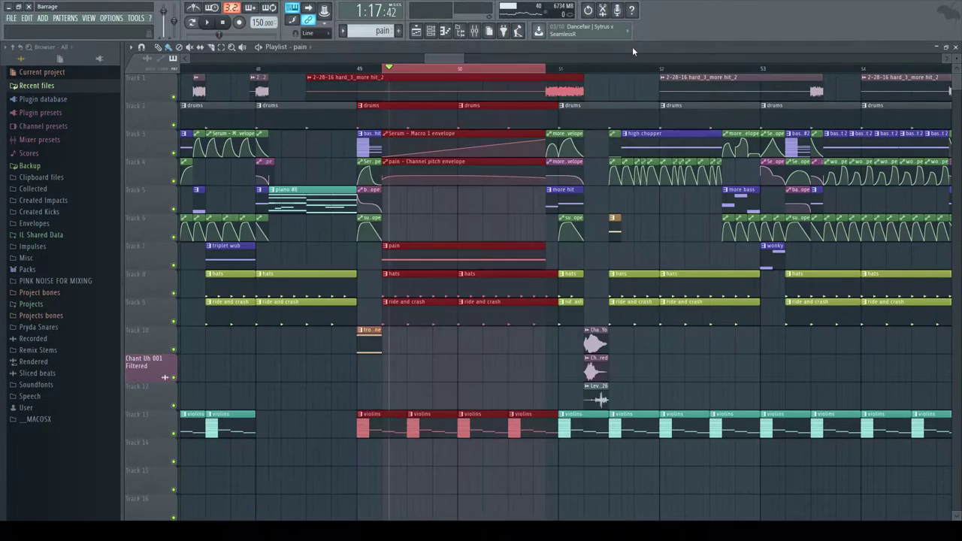
pyautogui.click(632, 46)
# Open the clip in the Piano roll and bring up the pain channel's Serum with its Combs filter.
pyautogui.doubleClick(418, 256)
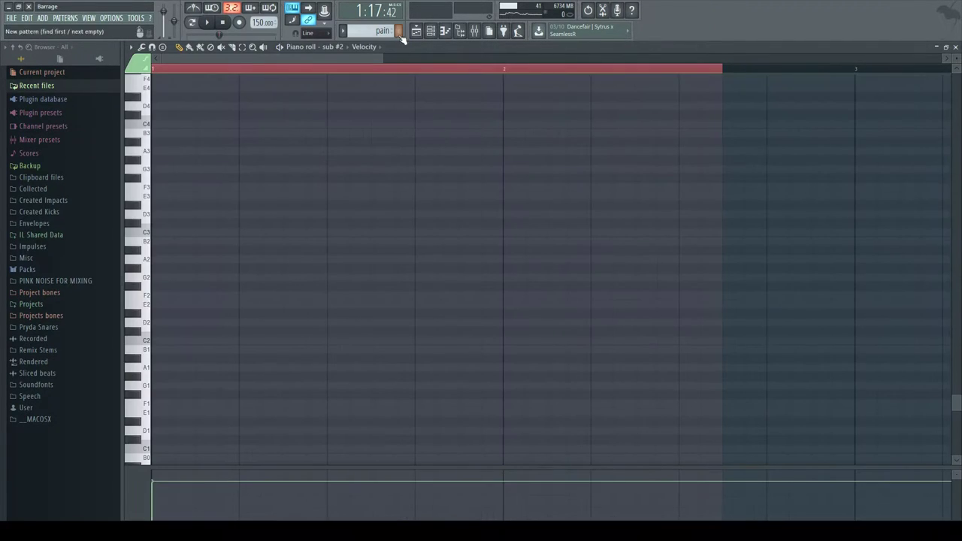
pyautogui.click(429, 31)
pyautogui.click(438, 351)
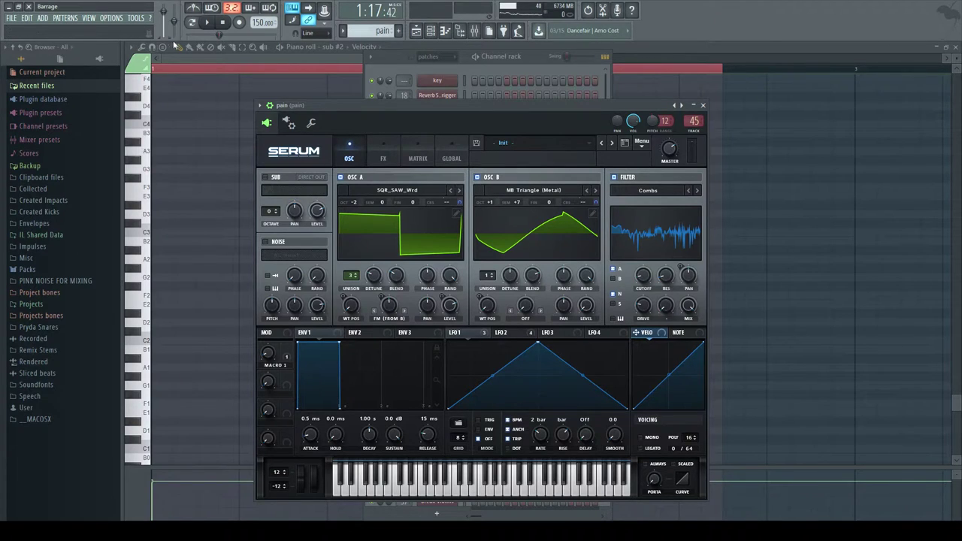
# Play the pain patch, toggle Serum's filter off and back on, and set OSC B to +7 semitones.
pyautogui.click(206, 22)
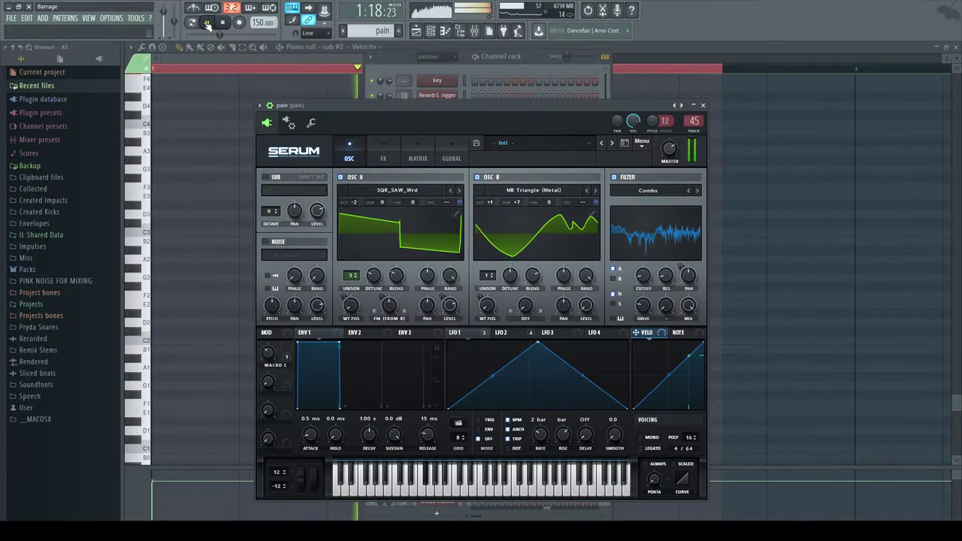
pyautogui.click(206, 22)
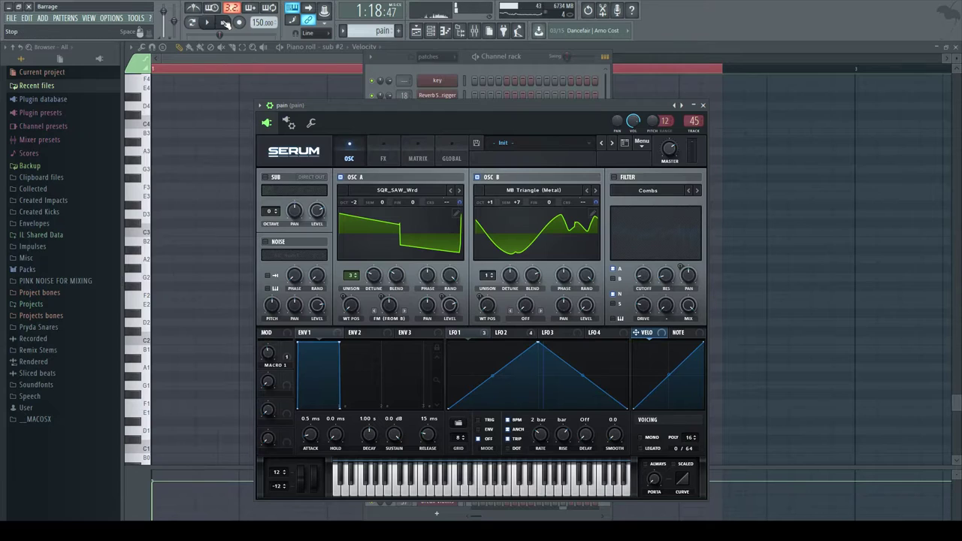
pyautogui.press('space')
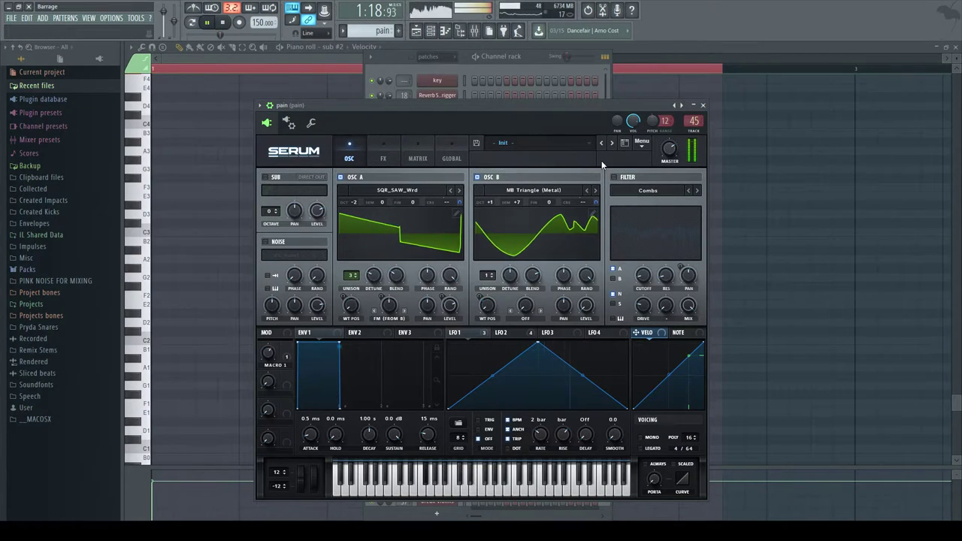
pyautogui.click(614, 177)
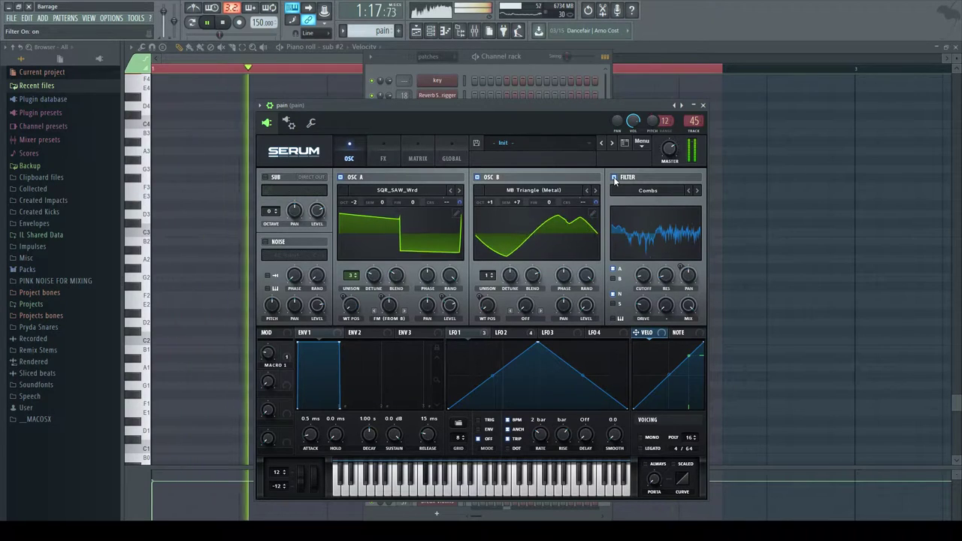
pyautogui.click(614, 177)
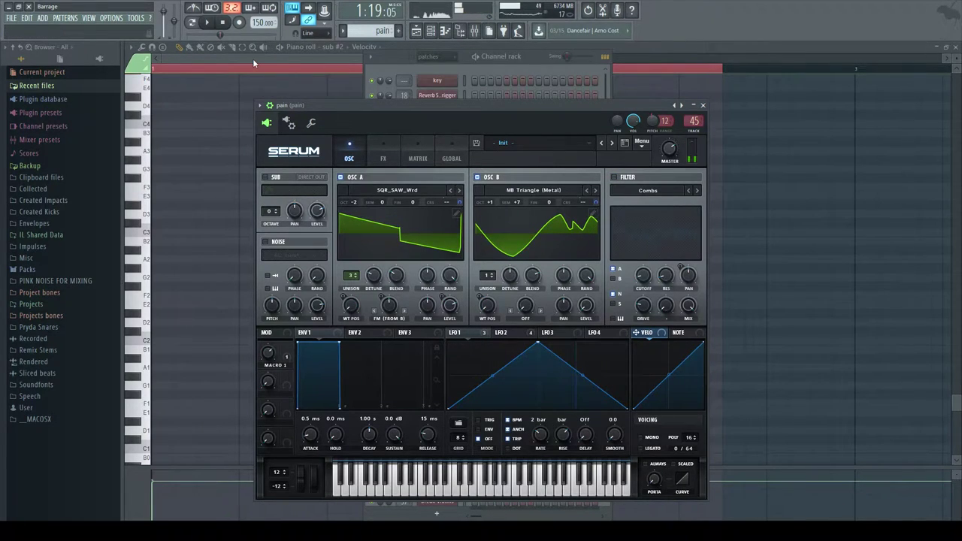
pyautogui.click(613, 177)
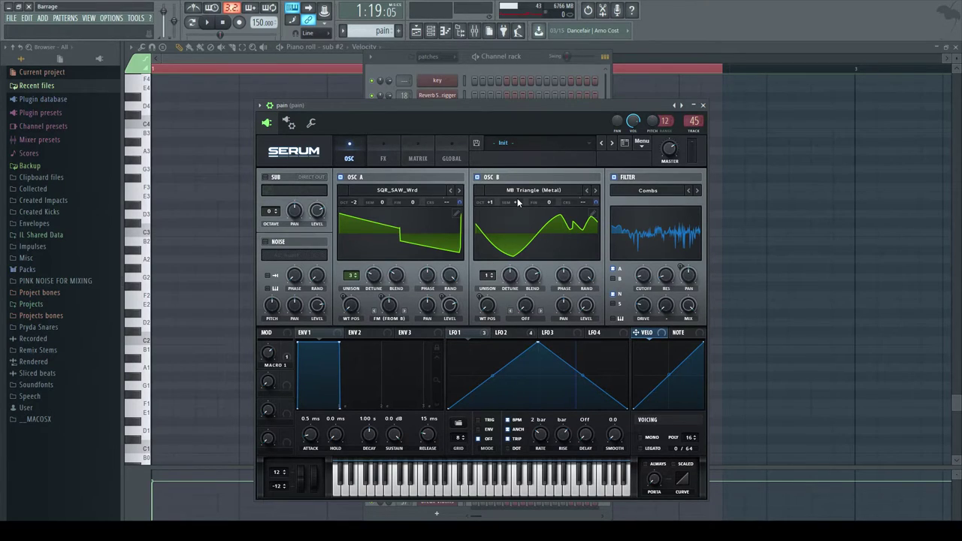
pyautogui.moveTo(516, 197); pyautogui.dragTo(528, 180)
# Play the pain patch while muting and unmuting Serum's oscillator B, then stop.
pyautogui.press('space')
pyautogui.click(477, 177)
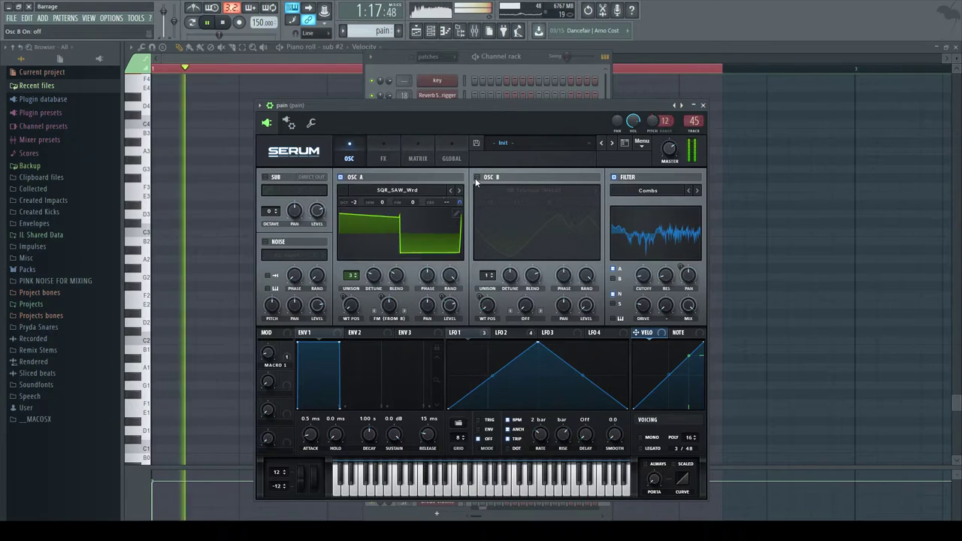
pyautogui.click(476, 177)
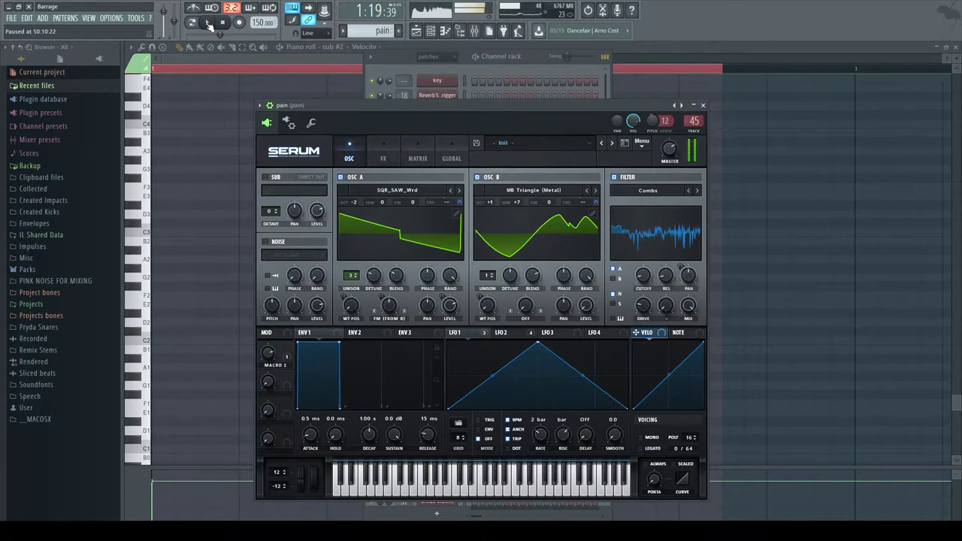
pyautogui.press('space')
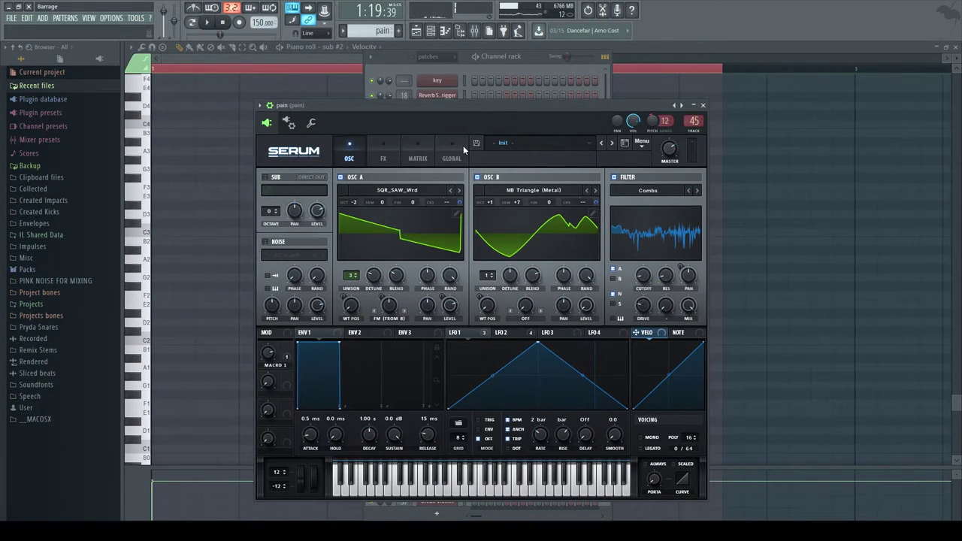
# Audition OSC B raised to +12 semitones, then lower it back to +7.
pyautogui.moveTo(518, 201); pyautogui.dragTo(530, 187)
pyautogui.click(208, 22)
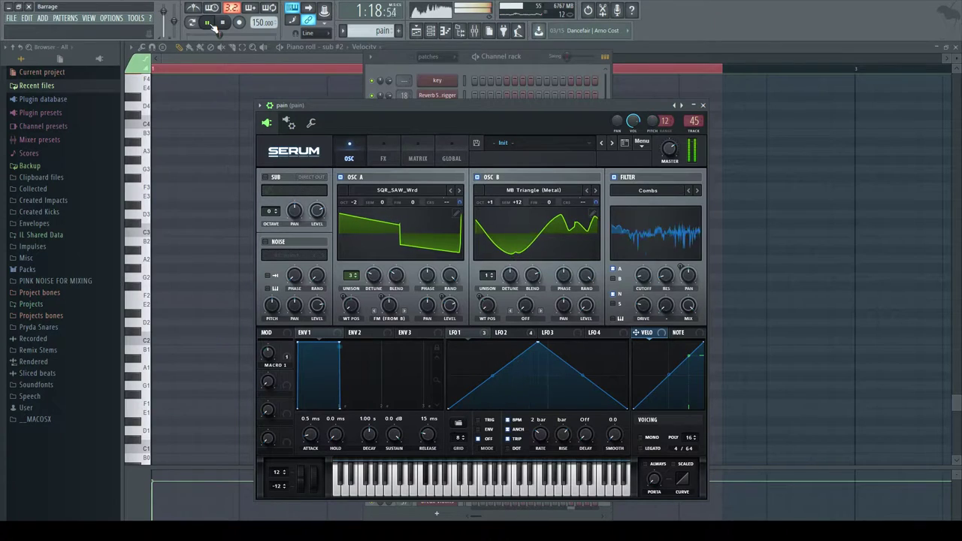
pyautogui.press('space')
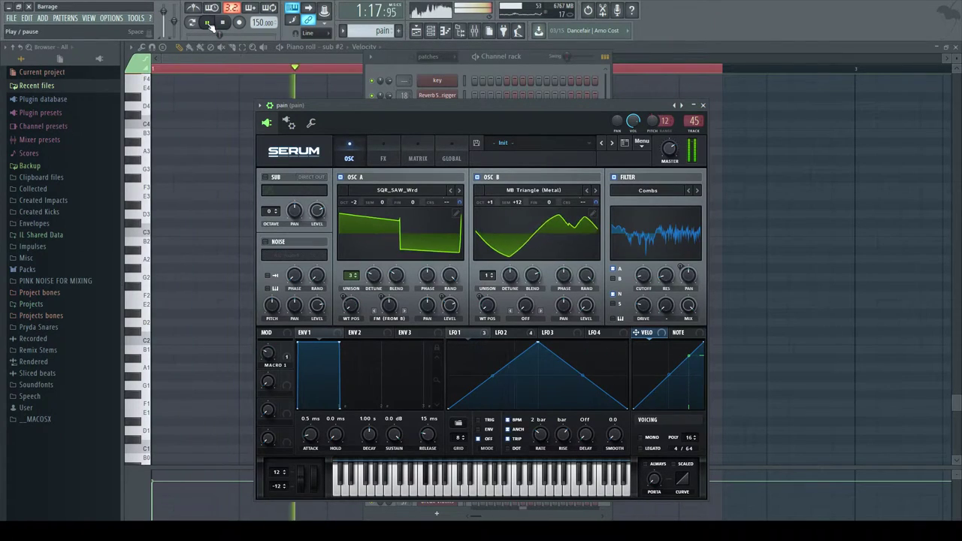
pyautogui.moveTo(515, 202); pyautogui.dragTo(512, 221)
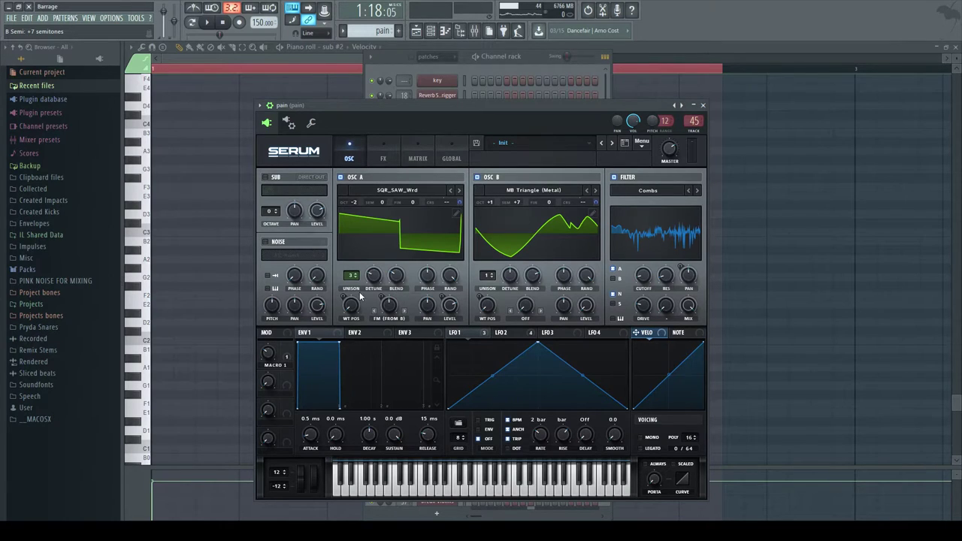
pyautogui.moveTo(373, 106); pyautogui.dragTo(370, 106)
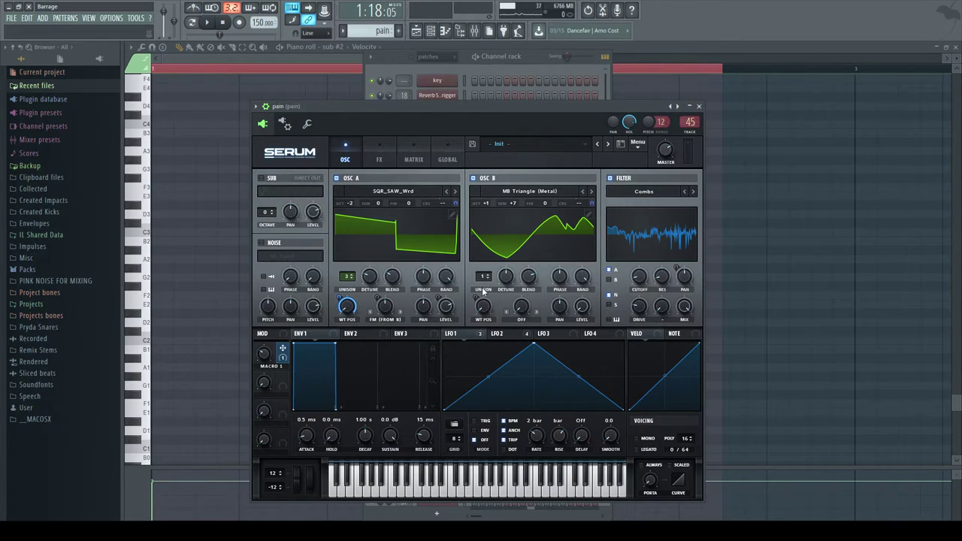
# Scroll through Serum's effects rack, then return to the oscillator page.
pyautogui.click(378, 156)
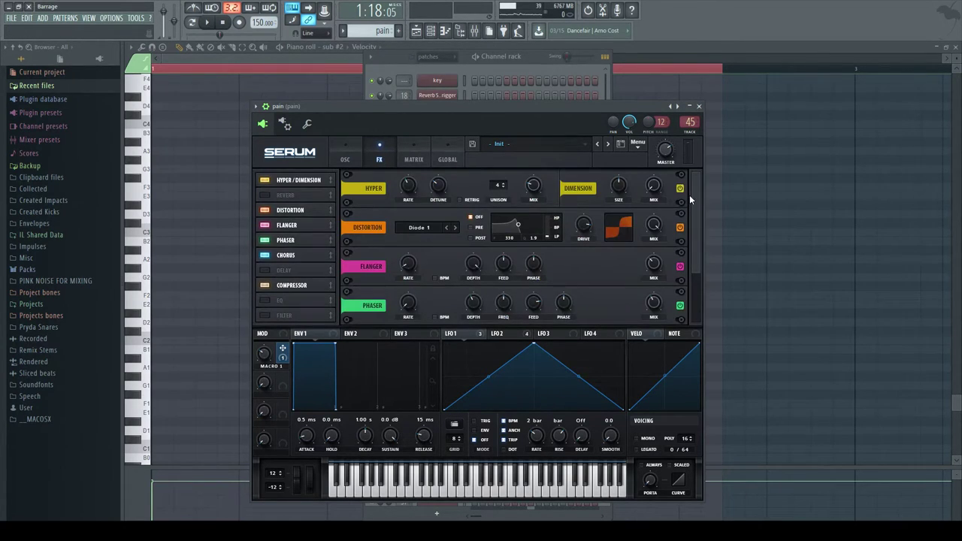
pyautogui.scroll(-3, 698, 299)
pyautogui.scroll(3, 698, 308)
pyautogui.click(350, 154)
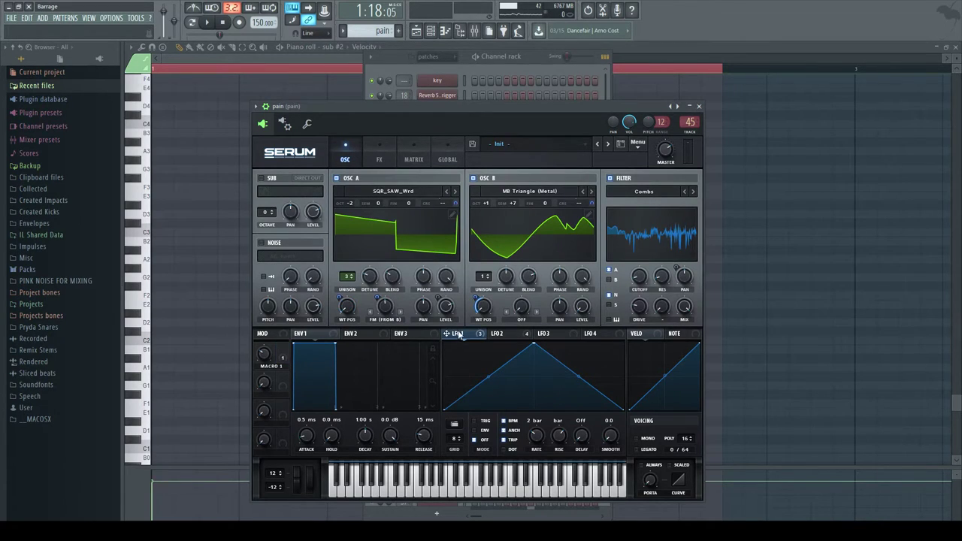
# Compare the shapes of LFO 1, 2 and 3, ending on LFO 1's triangle.
pyautogui.click(509, 331)
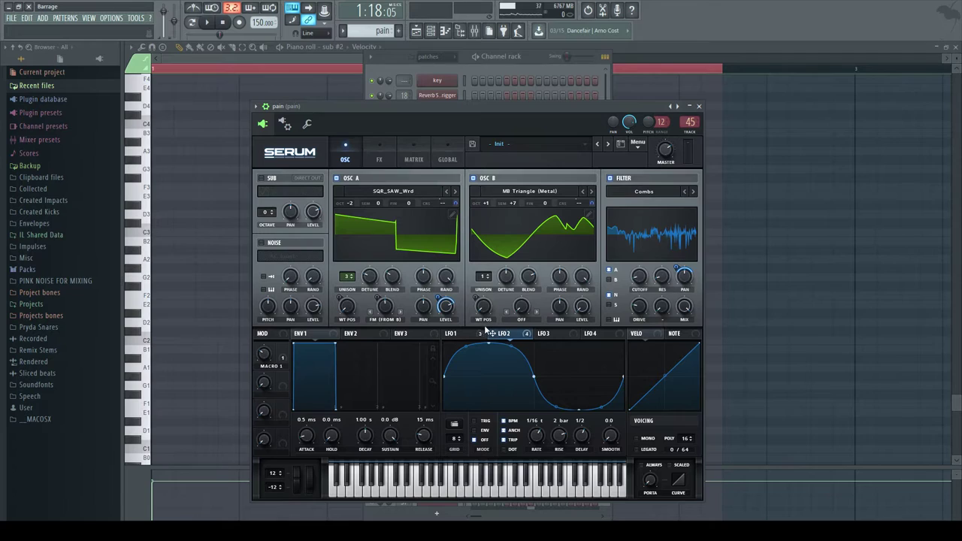
pyautogui.click(544, 333)
pyautogui.click(499, 334)
pyautogui.click(464, 334)
pyautogui.click(499, 334)
pyautogui.click(461, 333)
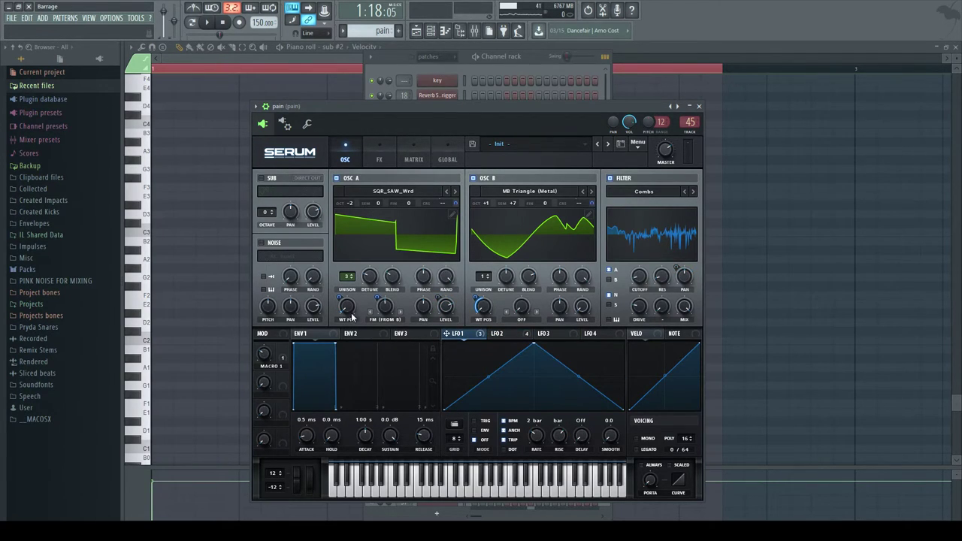
# Set OSC A's wavetable position to 1, then recheck LFO 2 and LFO 1.
pyautogui.moveTo(348, 311); pyautogui.dragTo(348, 311)
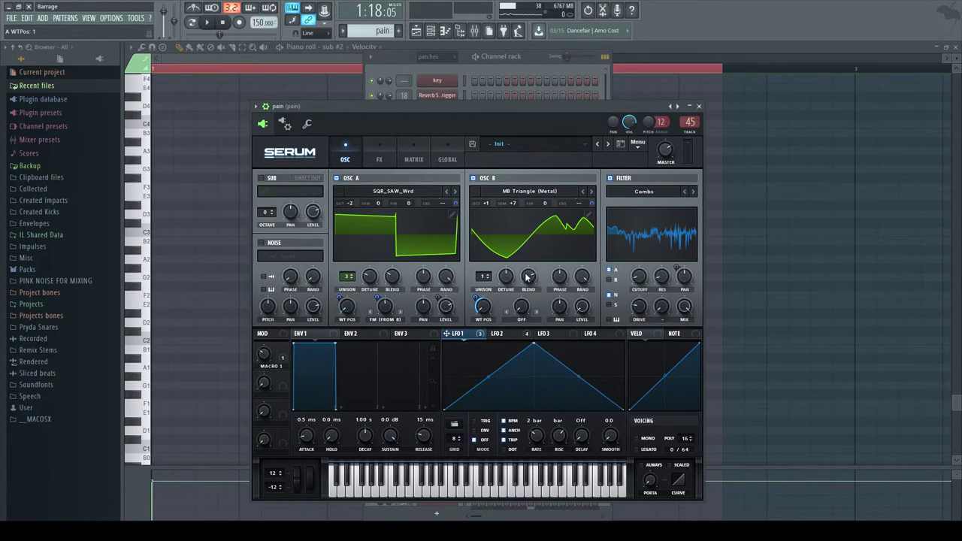
pyautogui.click(503, 333)
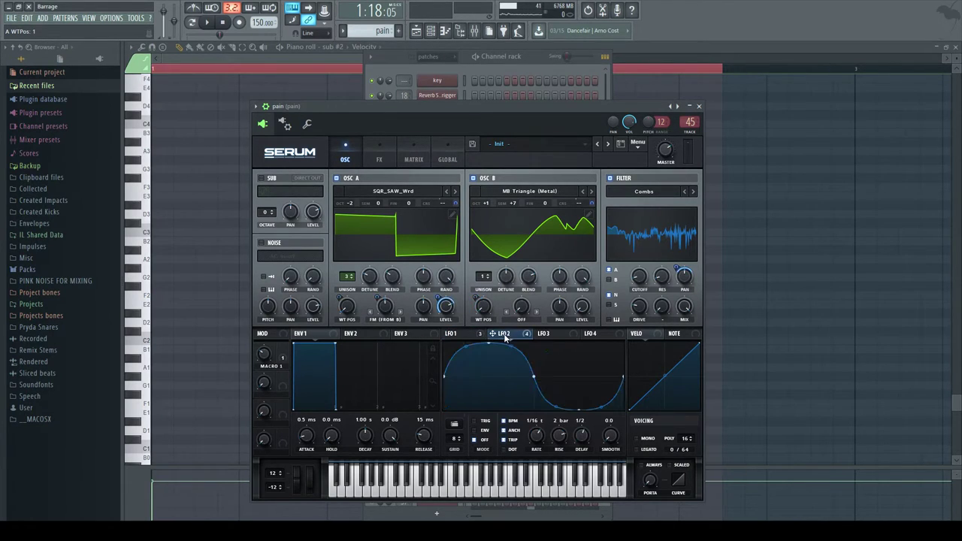
pyautogui.click(470, 335)
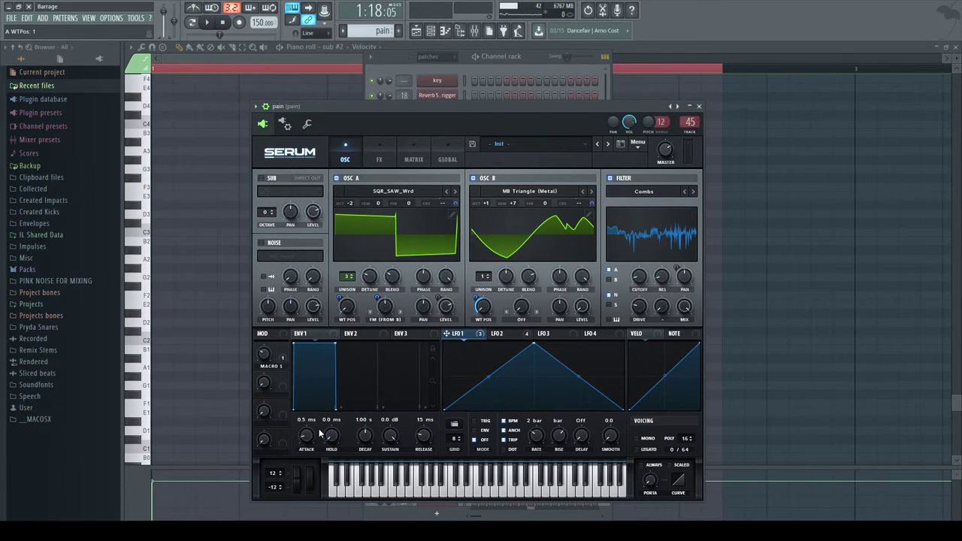
# Glance at Serum's effects, review LFO 2's curve and rate, then stop playback.
pyautogui.click(378, 156)
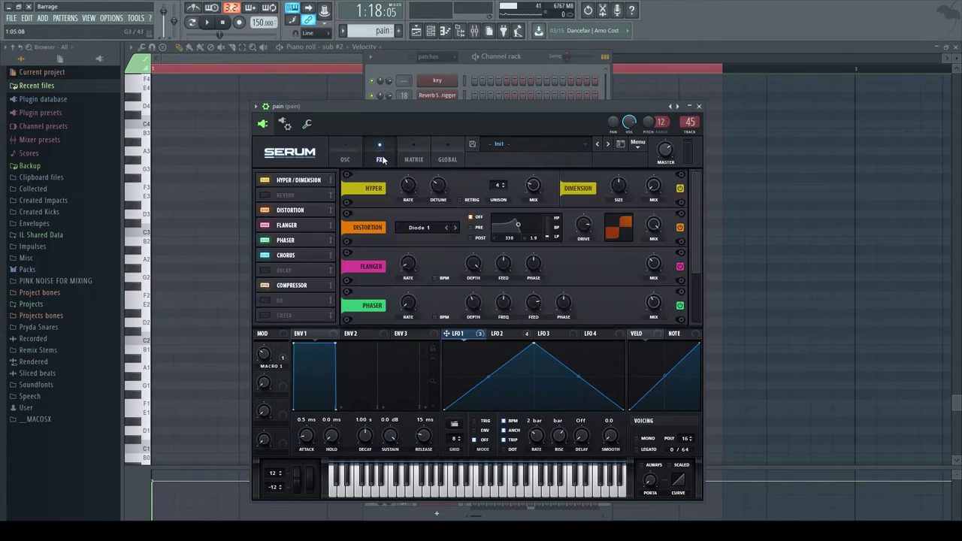
pyautogui.moveTo(693, 203)
pyautogui.mouseDown()
pyautogui.moveTo(704, 306)
pyautogui.moveTo(695, 204)
pyautogui.mouseUp()
pyautogui.click(345, 156)
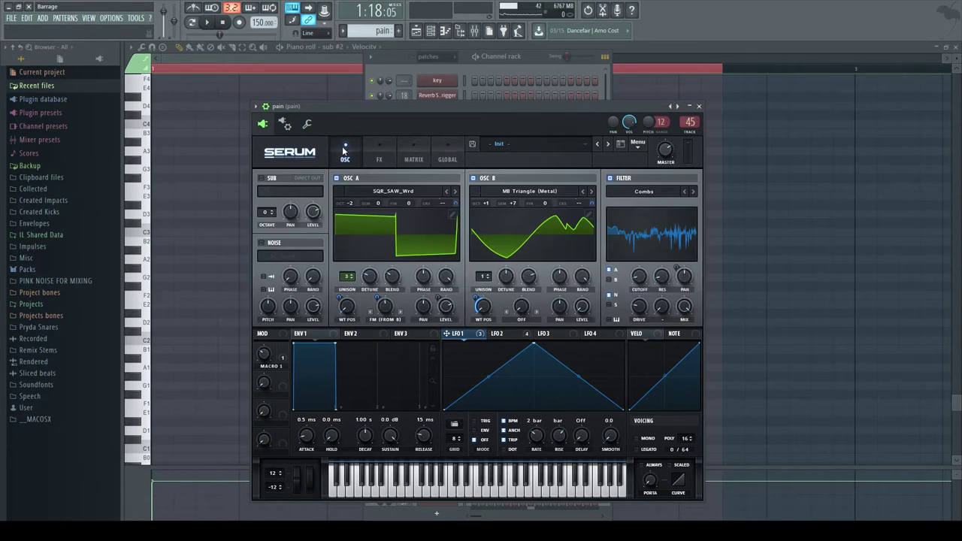
pyautogui.click(501, 333)
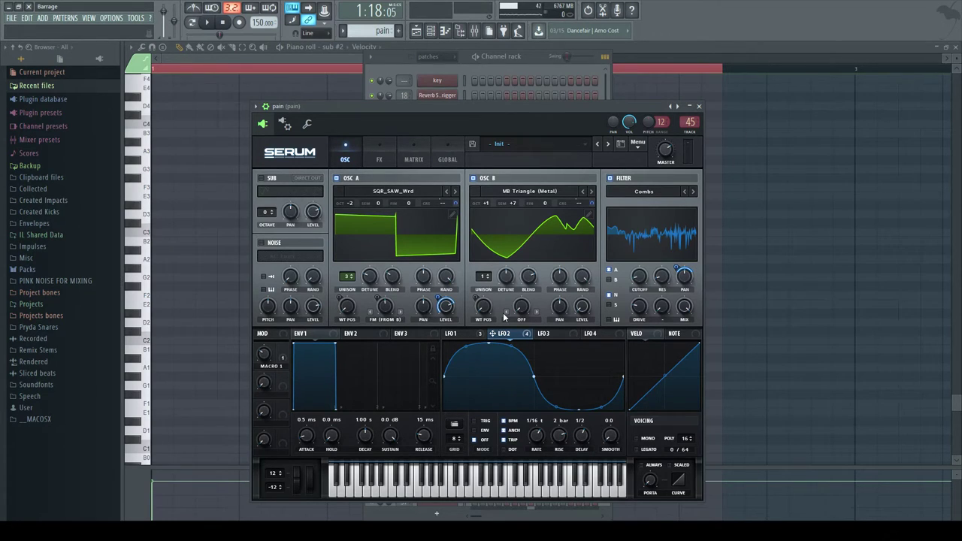
pyautogui.click(211, 24)
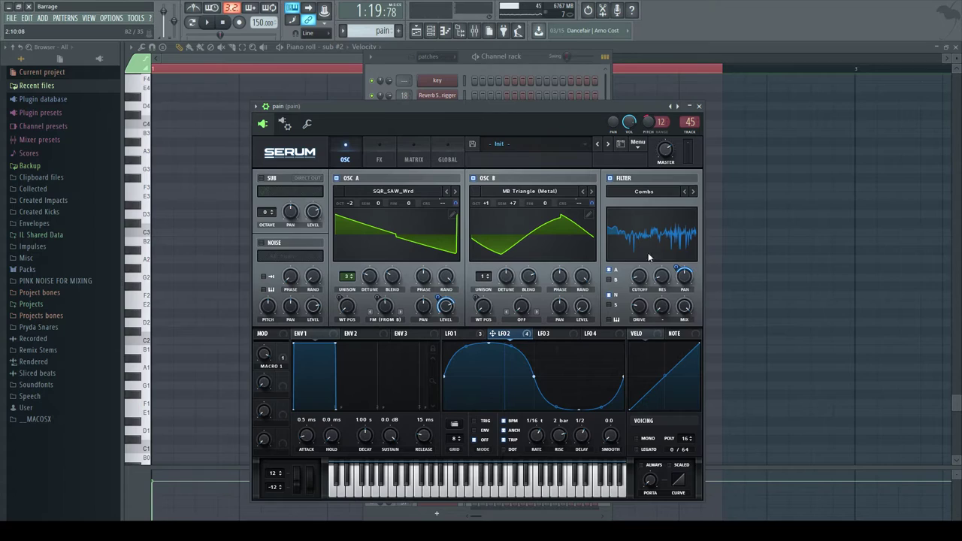
# Set OSC A's 3-voice unison blend to 29 and bring the effects rack back up.
pyautogui.click(388, 154)
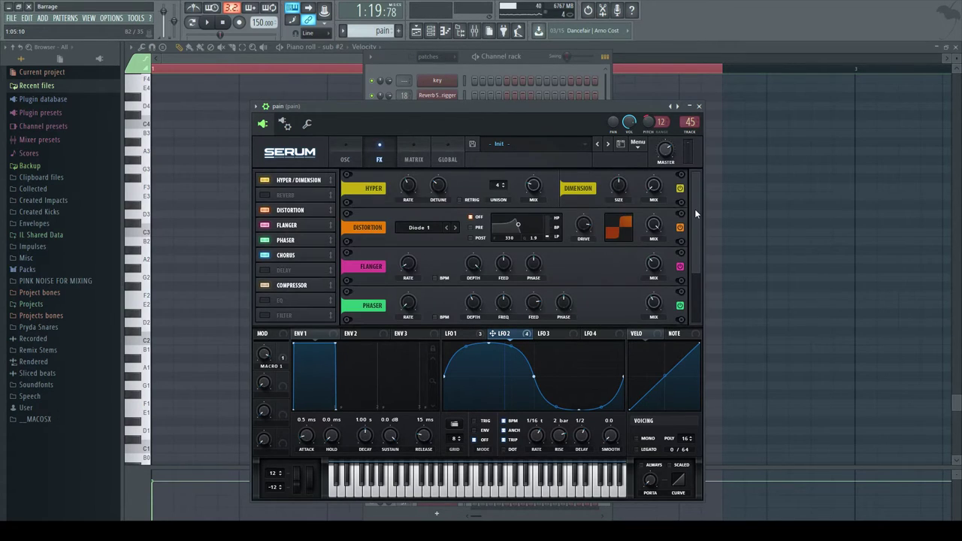
pyautogui.moveTo(694, 209); pyautogui.dragTo(697, 154)
pyautogui.click(346, 150)
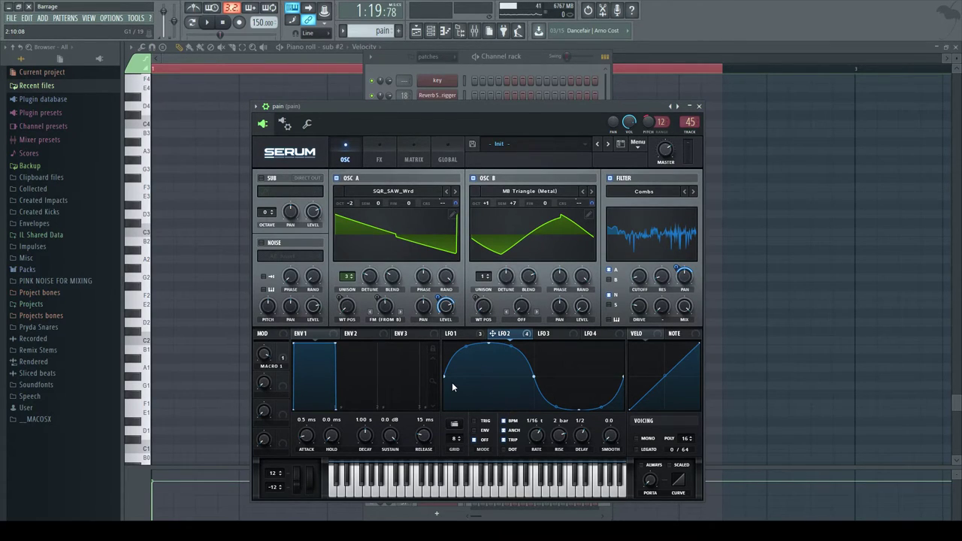
pyautogui.click(346, 278)
pyautogui.moveTo(390, 282); pyautogui.dragTo(390, 270)
pyautogui.click(380, 159)
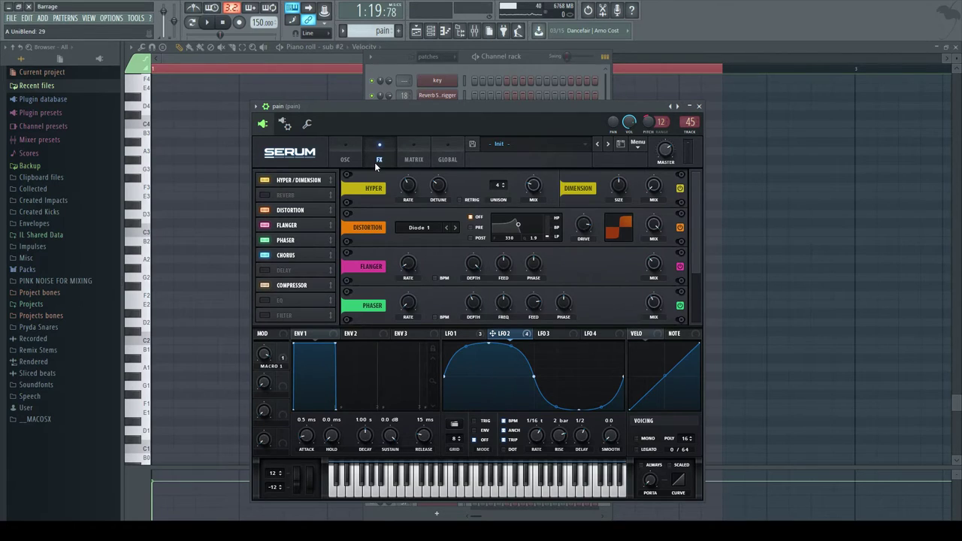
# Scroll through Serum's effects rack and briefly play the pain patch.
pyautogui.scroll(-3, 697, 188)
pyautogui.scroll(3, 697, 188)
pyautogui.scroll(-2, 696, 222)
pyautogui.scroll(2, 700, 240)
pyautogui.click(208, 22)
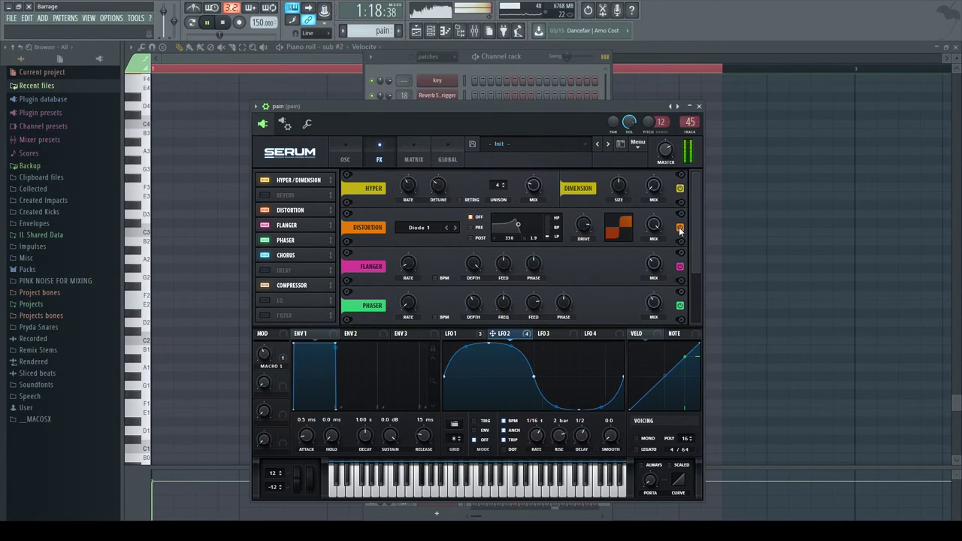
pyautogui.press('space')
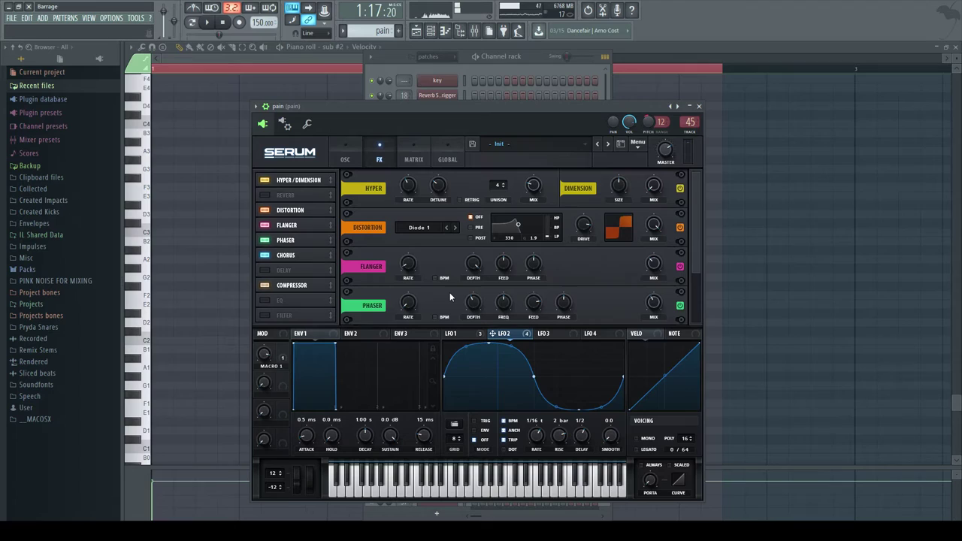
# Switch on Serum's Compressor during playback, then stop at 1:17.
pyautogui.scroll(-3, 689, 257)
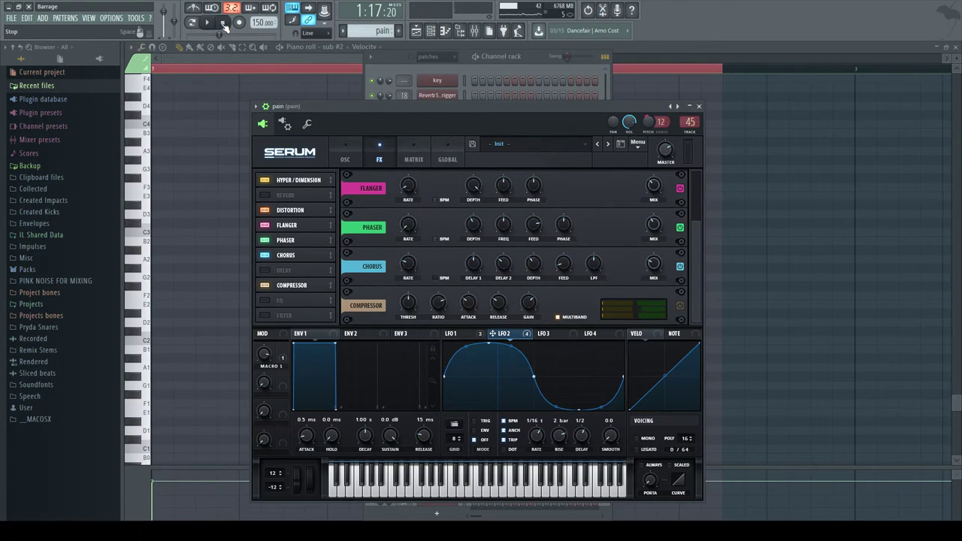
pyautogui.press('space')
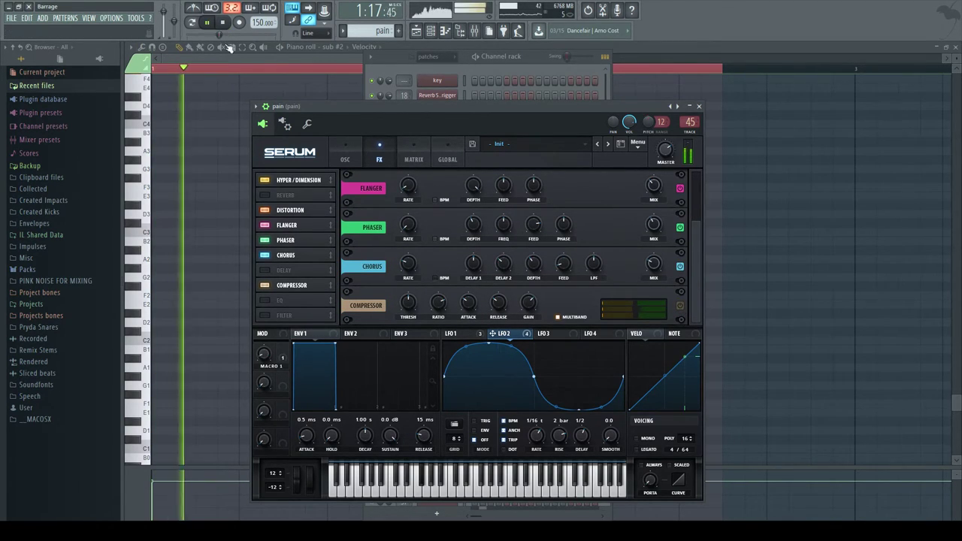
pyautogui.click(680, 307)
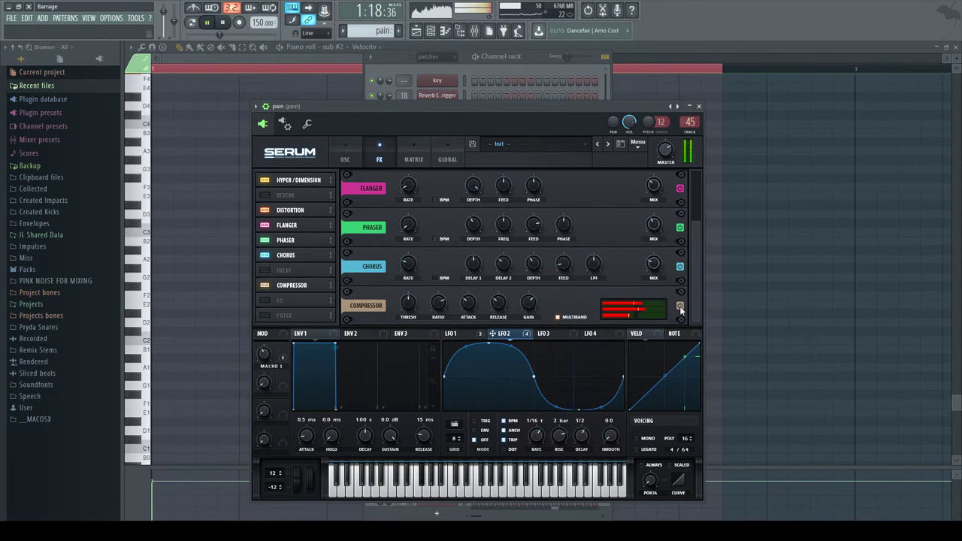
pyautogui.click(223, 24)
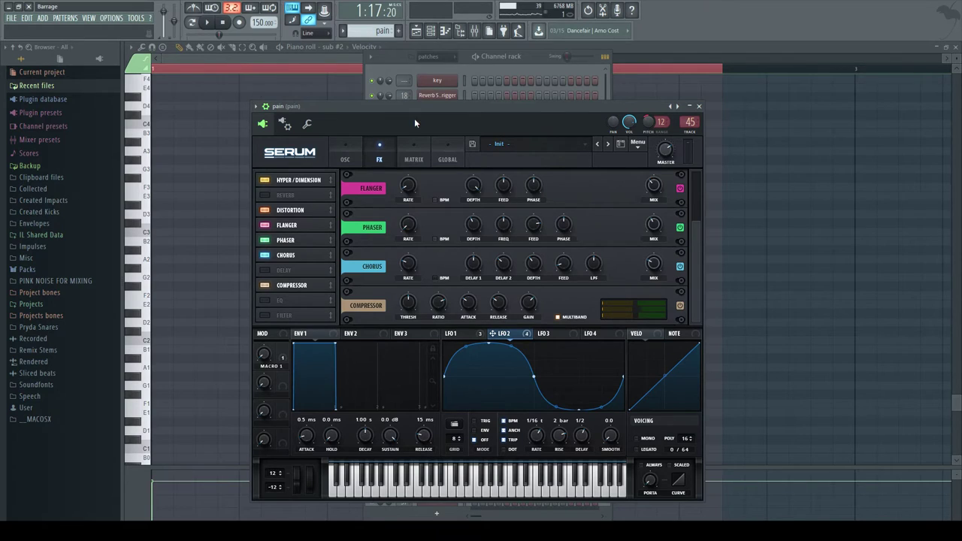
# Play the patch briefly, scroll Serum's FX rack down to Chorus and Compressor, and play again.
pyautogui.scroll(3, 697, 229)
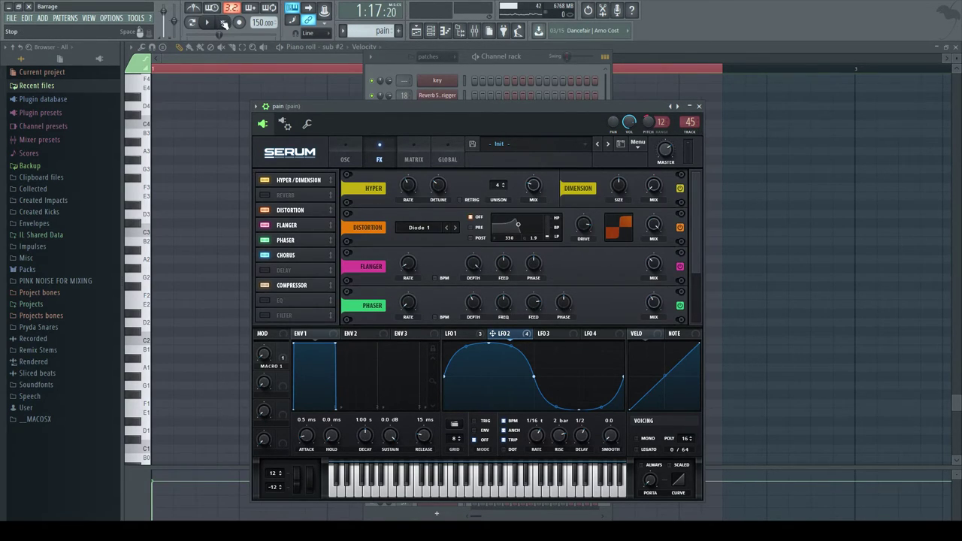
pyautogui.press('space')
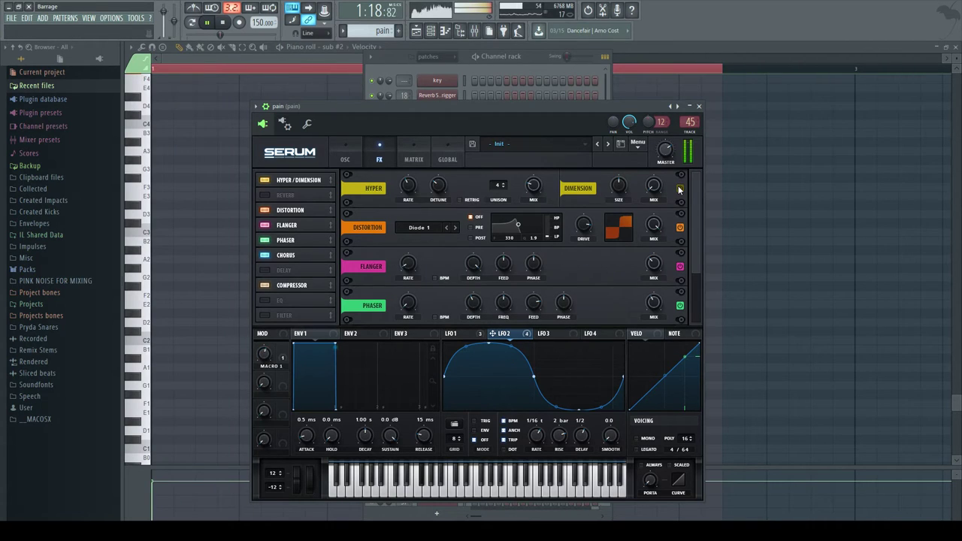
pyautogui.press('space')
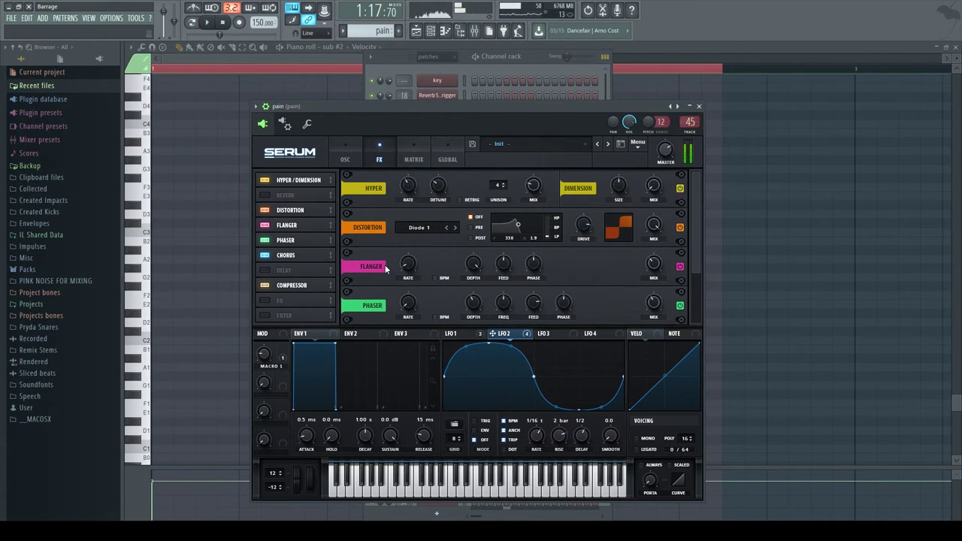
pyautogui.moveTo(695, 248); pyautogui.dragTo(698, 315)
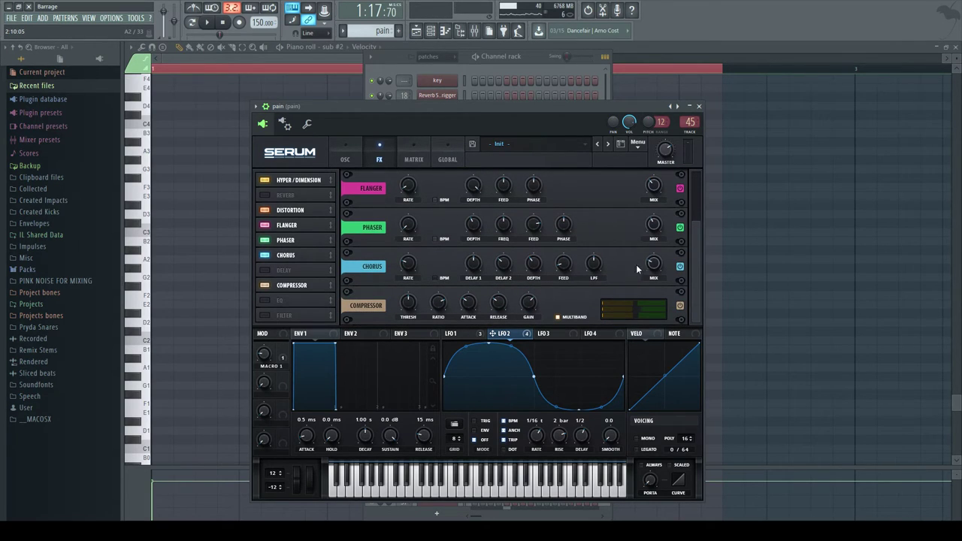
pyautogui.moveTo(694, 245); pyautogui.dragTo(700, 279)
pyautogui.click(211, 23)
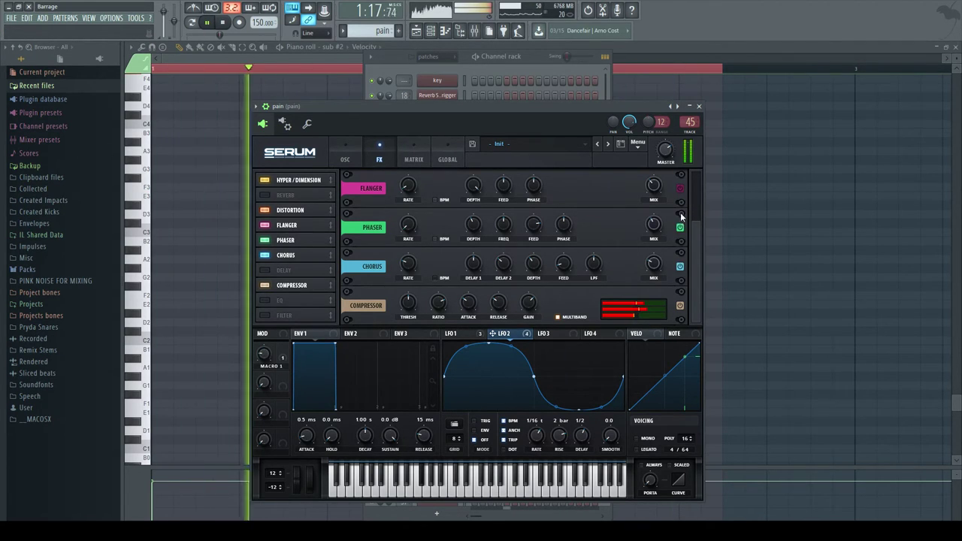
# Stop playback and open mixer track 45's Saturation Knob, Dimension Expander and Pro-Q 2.
pyautogui.press('space')
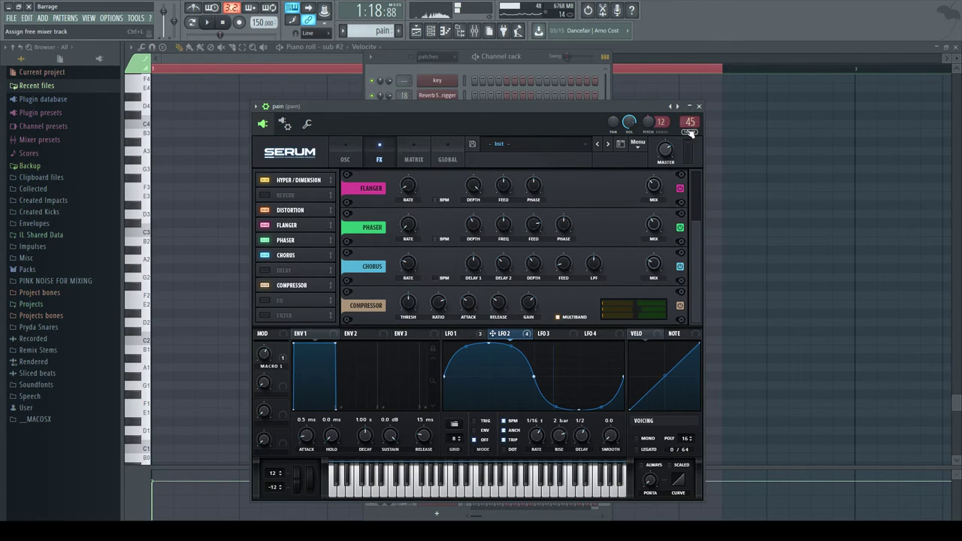
pyautogui.doubleClick(689, 122)
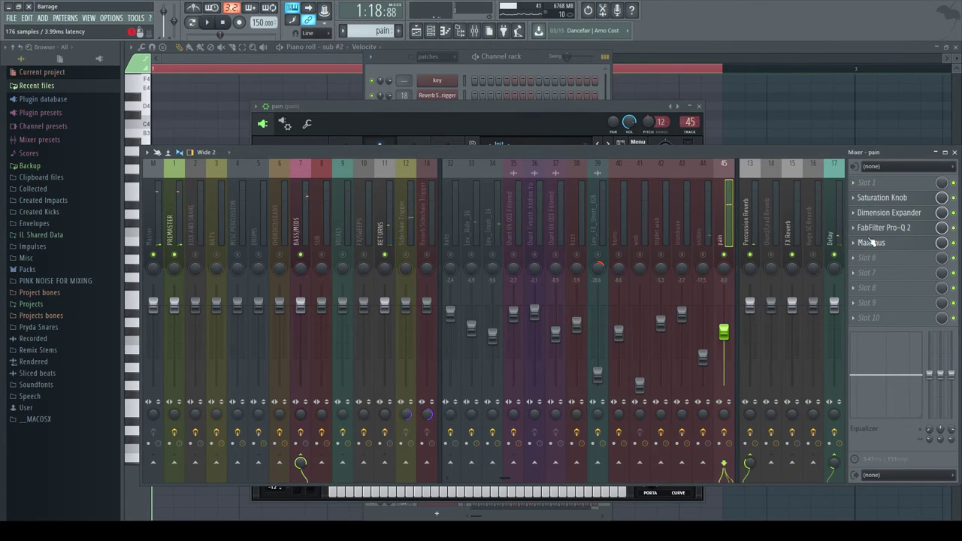
pyautogui.click(885, 200)
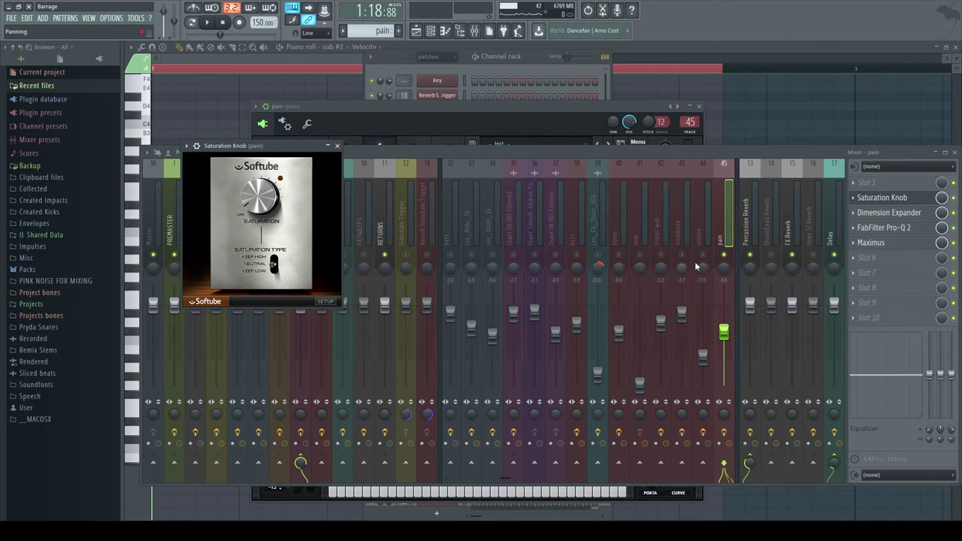
pyautogui.click(918, 217)
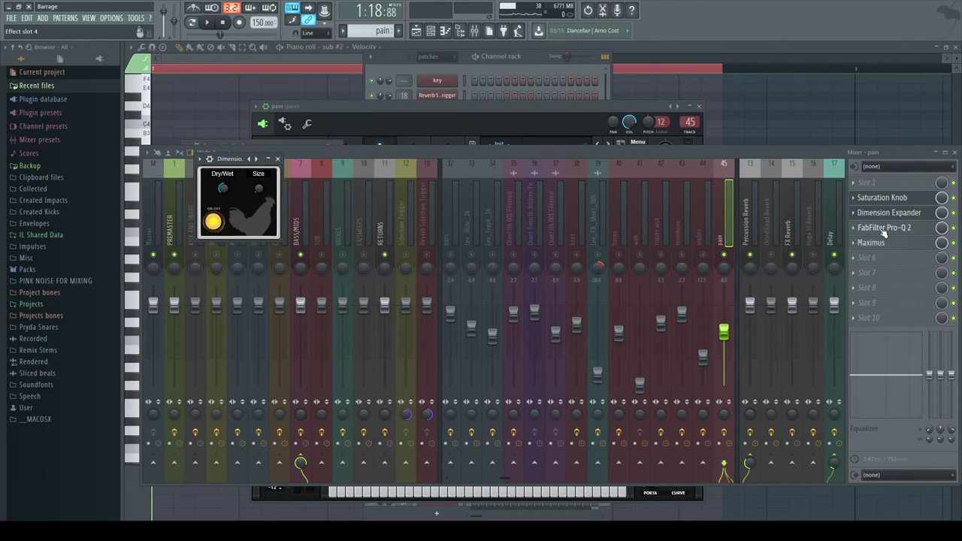
pyautogui.click(893, 230)
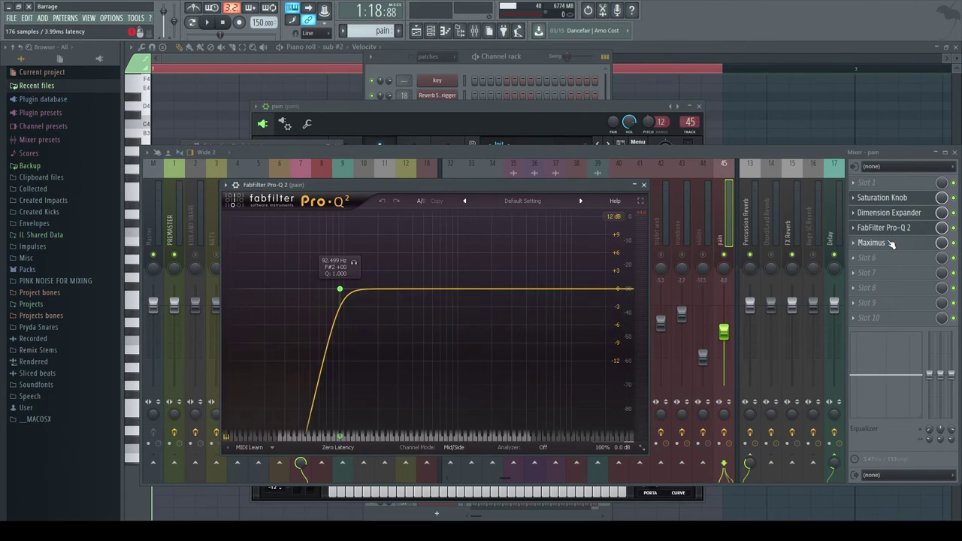
# Check Maximus's low band settings, close Maximus and bring Serum back to front.
pyautogui.click(879, 243)
pyautogui.click(159, 243)
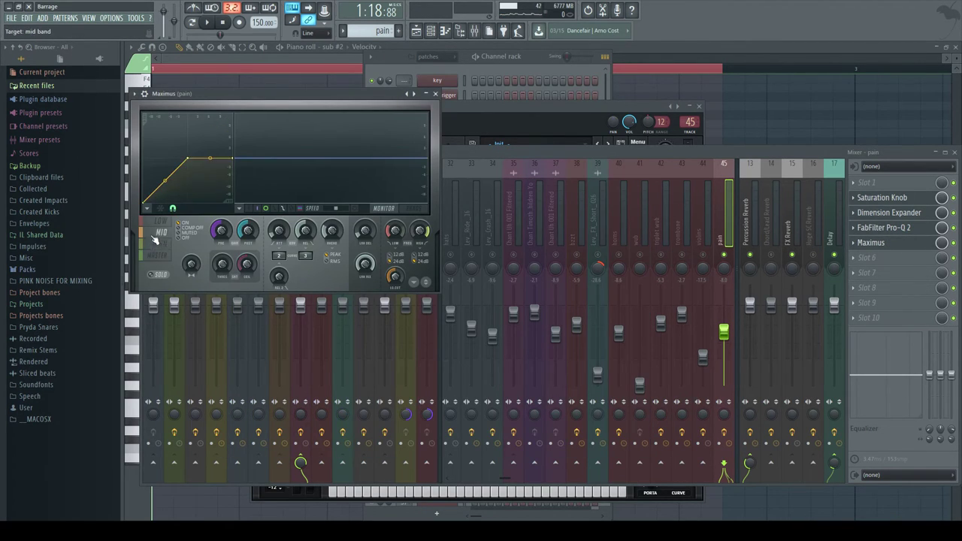
pyautogui.click(159, 222)
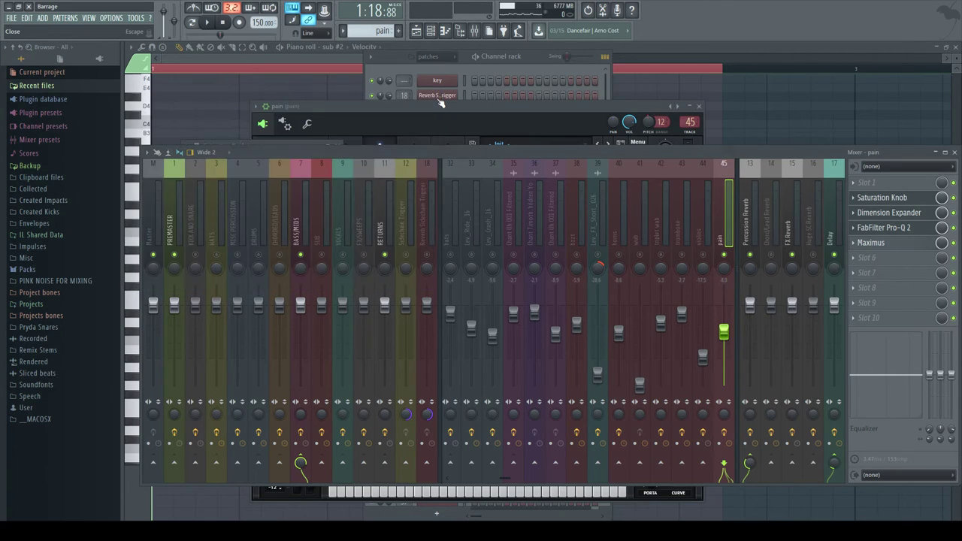
pyautogui.click(435, 93)
pyautogui.click(330, 104)
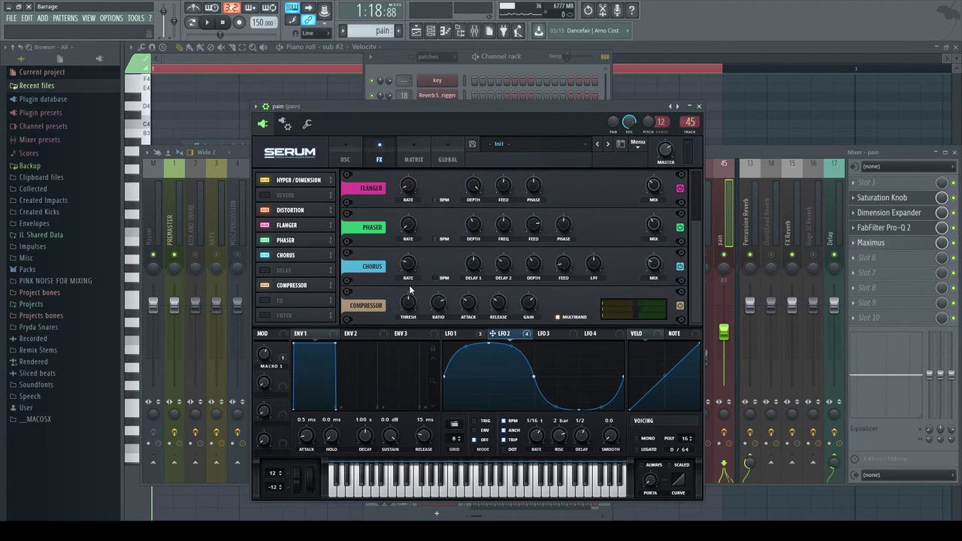
# In the Playlist, select the time range over the pain #2 clip near bar 57.
pyautogui.click(349, 54)
pyautogui.press('F5')
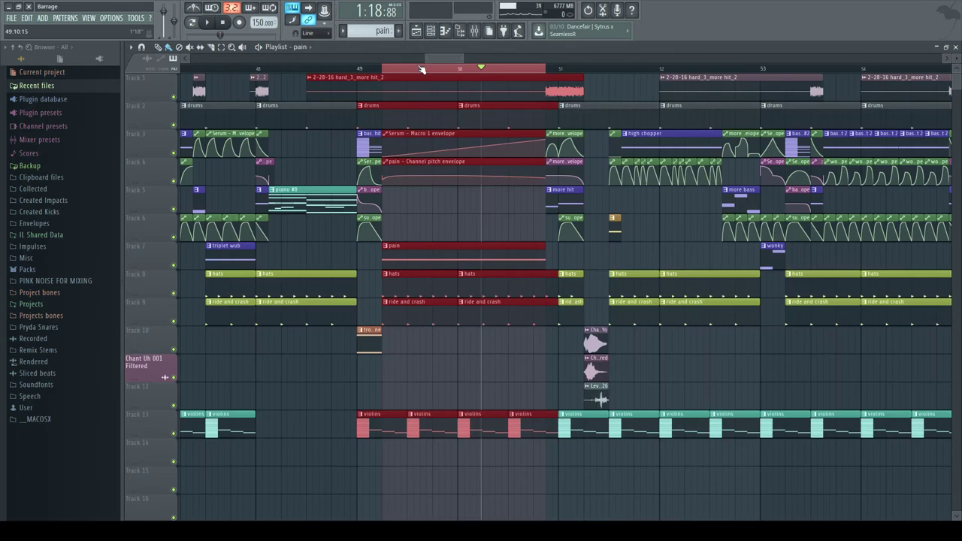
pyautogui.moveTo(436, 59); pyautogui.dragTo(471, 80)
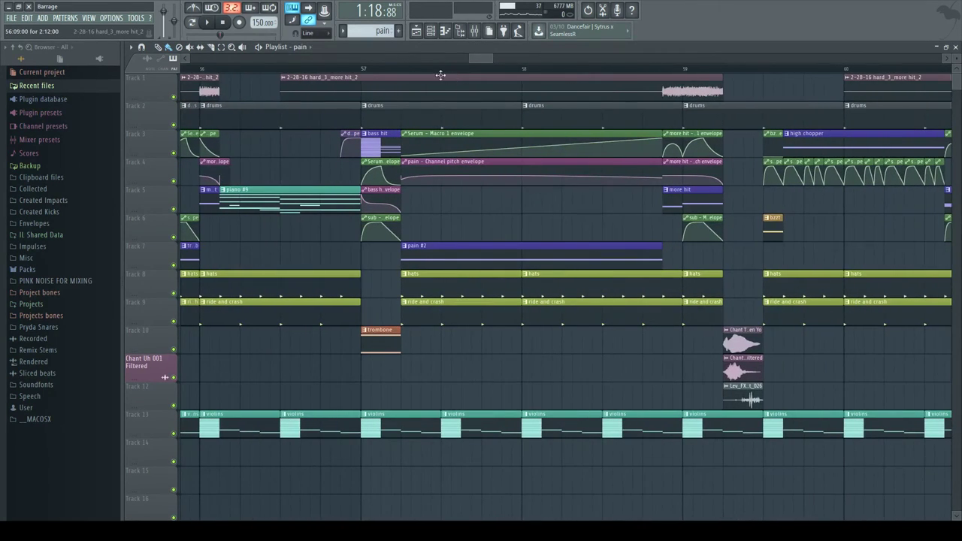
pyautogui.moveTo(406, 76); pyautogui.dragTo(661, 71)
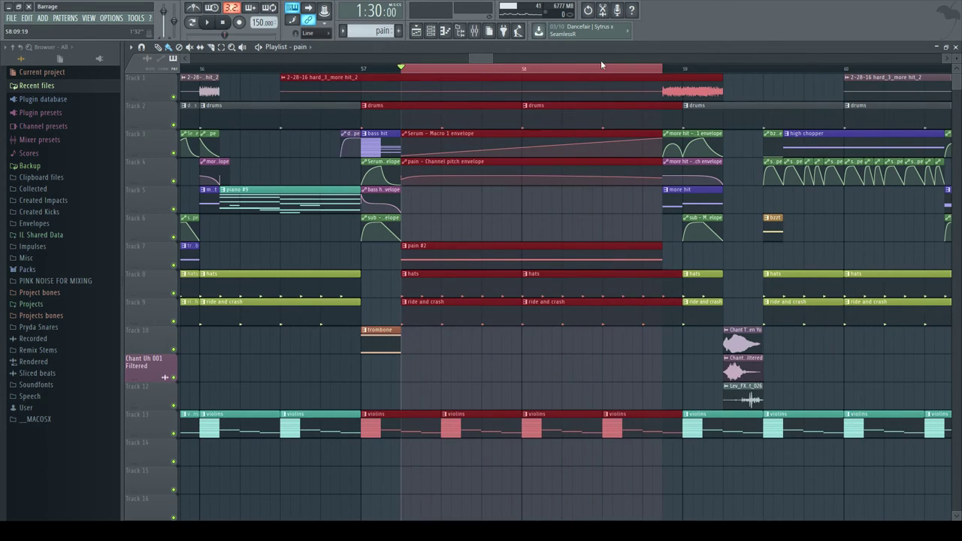
# Play and pause the selected pain #2 section, then bring up the Channel rack.
pyautogui.click(206, 23)
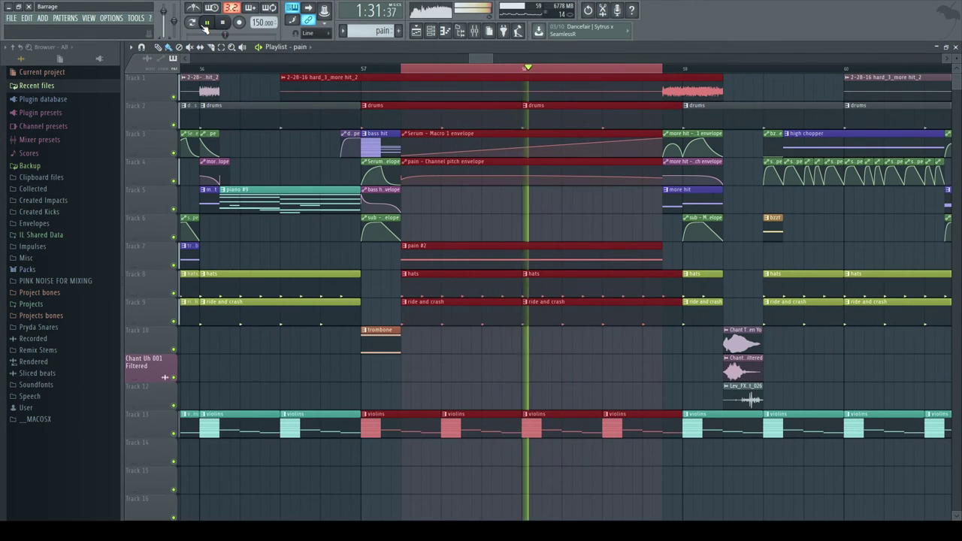
pyautogui.click(206, 23)
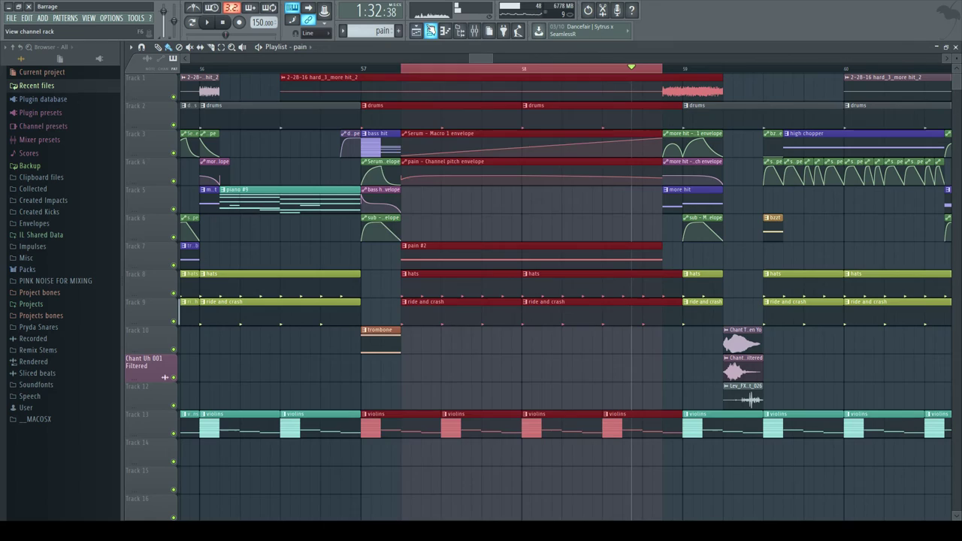
pyautogui.click(431, 31)
# Open the pain #2 Serum synth, reposition its window, and review its FX rack.
pyautogui.click(437, 366)
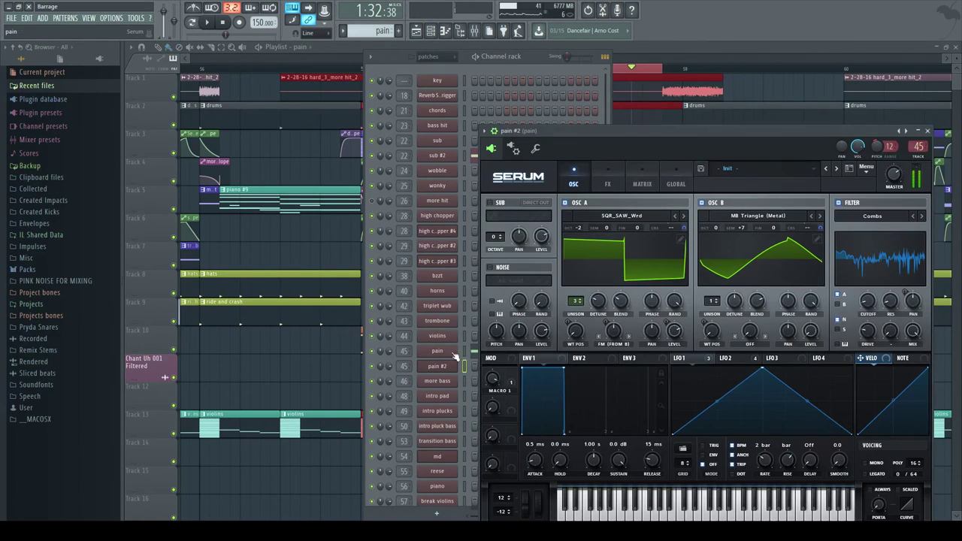
pyautogui.moveTo(561, 123); pyautogui.dragTo(325, 86)
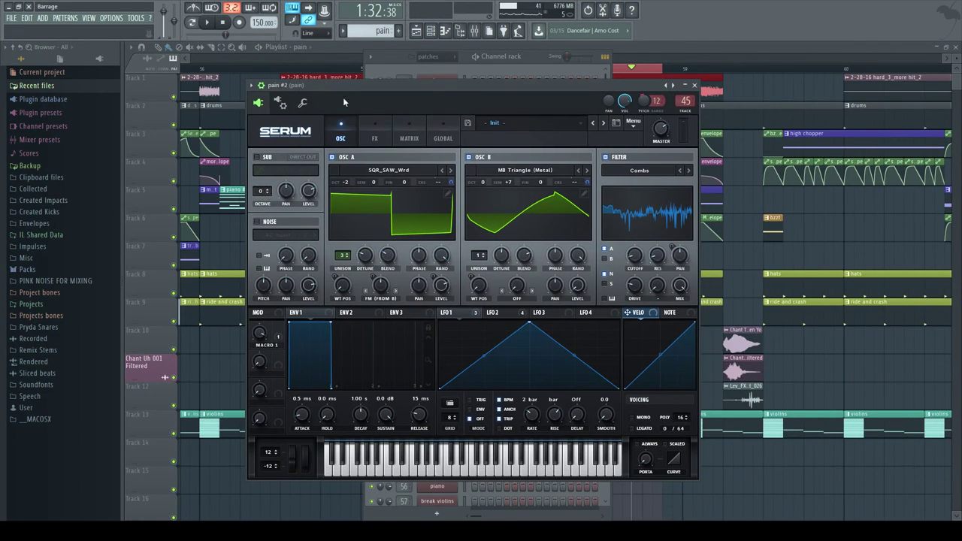
pyautogui.click(373, 136)
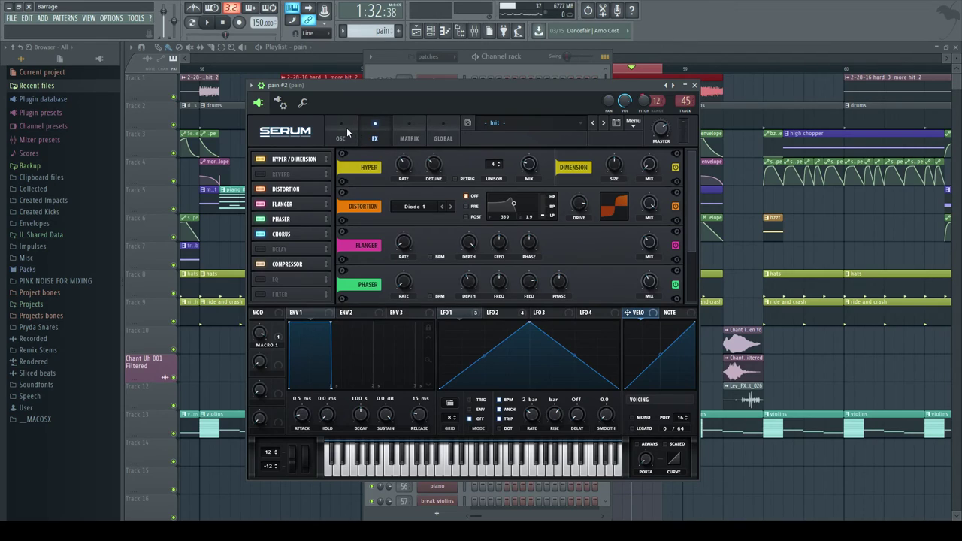
pyautogui.click(345, 129)
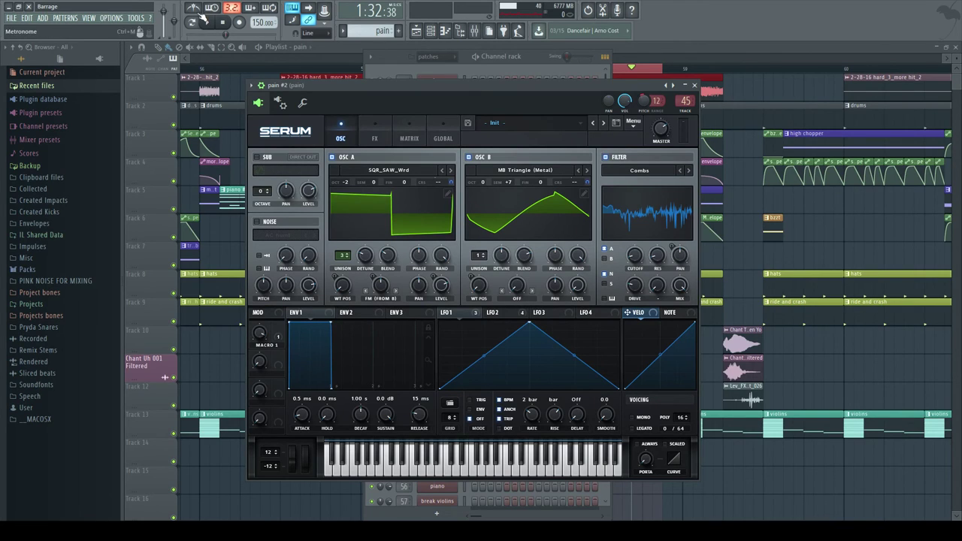
# Audition pain #2 while raising oscillator B's octave by one.
pyautogui.press('space')
pyautogui.moveTo(487, 182)
pyautogui.mouseDown()
pyautogui.moveTo(485, 171)
pyautogui.moveTo(485, 182)
pyautogui.mouseUp()
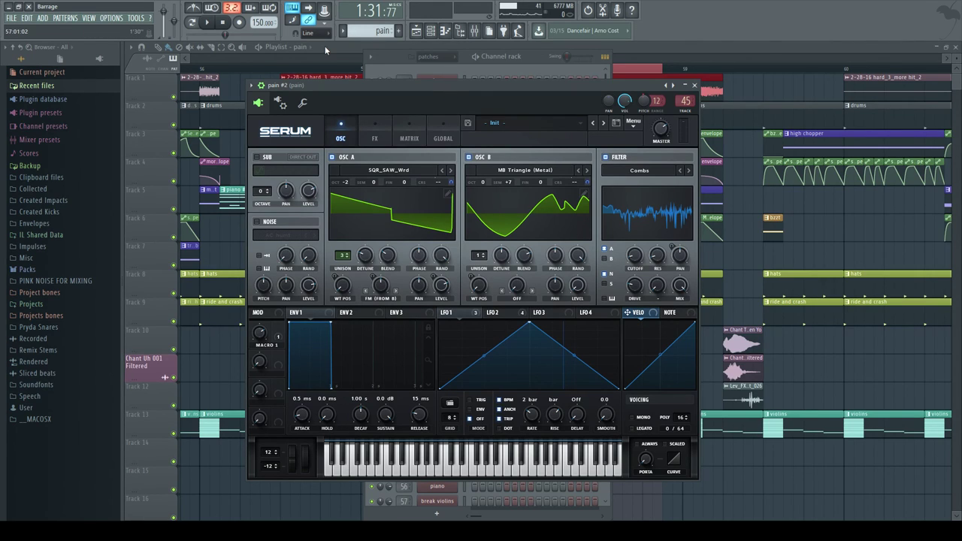
pyautogui.moveTo(370, 85); pyautogui.dragTo(396, 81)
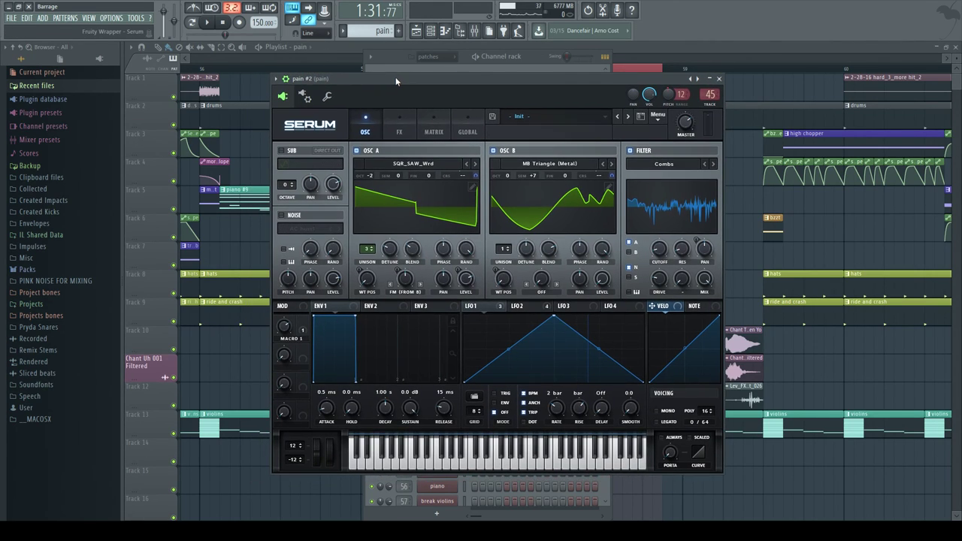
# Bring the Playlist in front and zoom out horizontally around the pain #2 section.
pyautogui.click(184, 60)
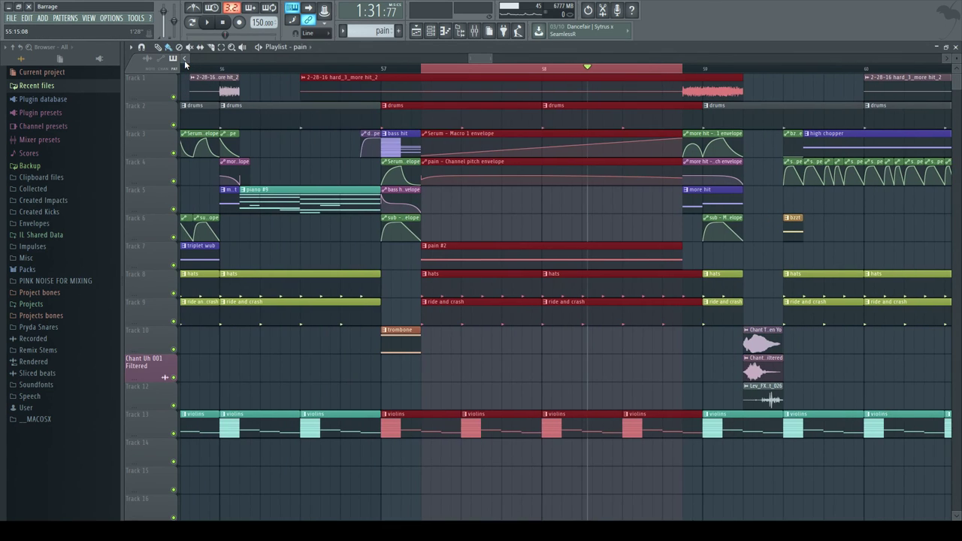
pyautogui.click(184, 60)
pyautogui.scroll(-6, 293, 69)
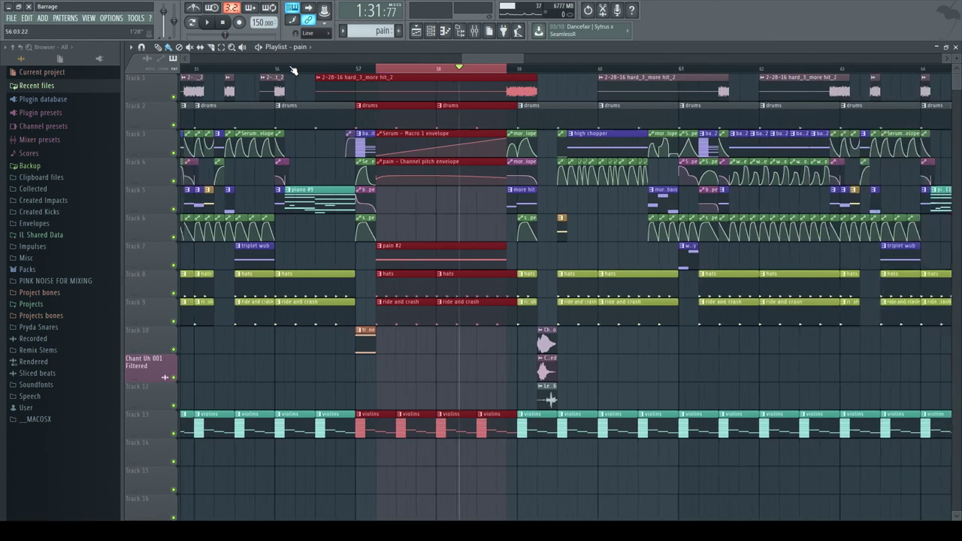
pyautogui.scroll(-3, 475, 70)
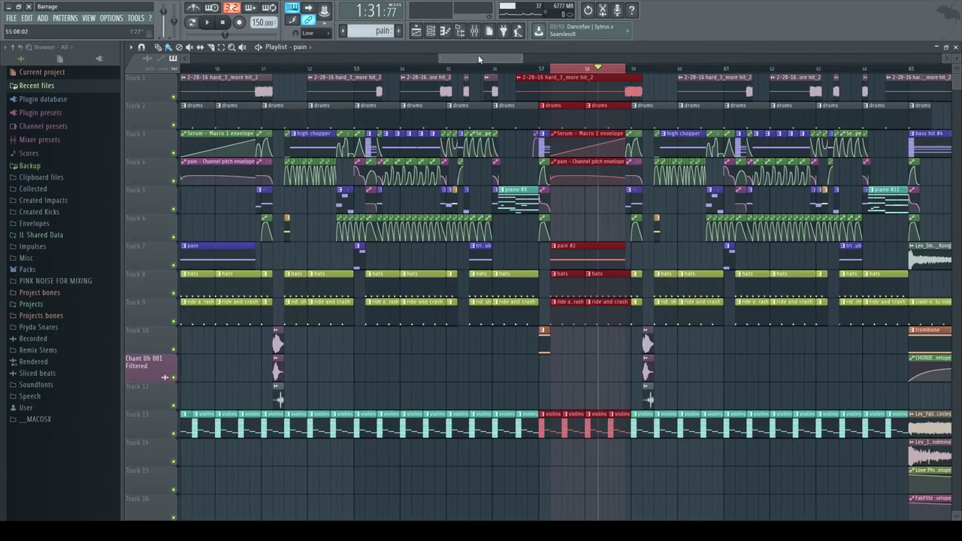